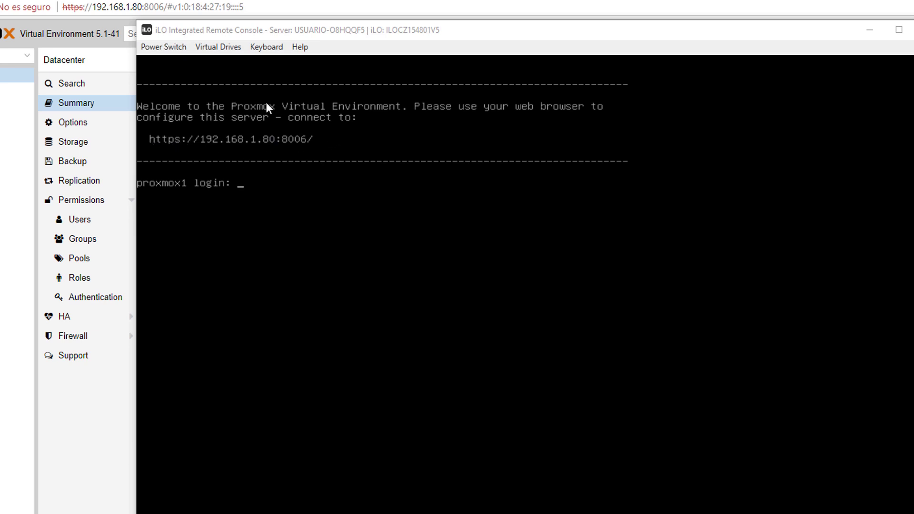
# - Log in to the proxmox1 console as root with the account password
pyautogui.click(269, 255)
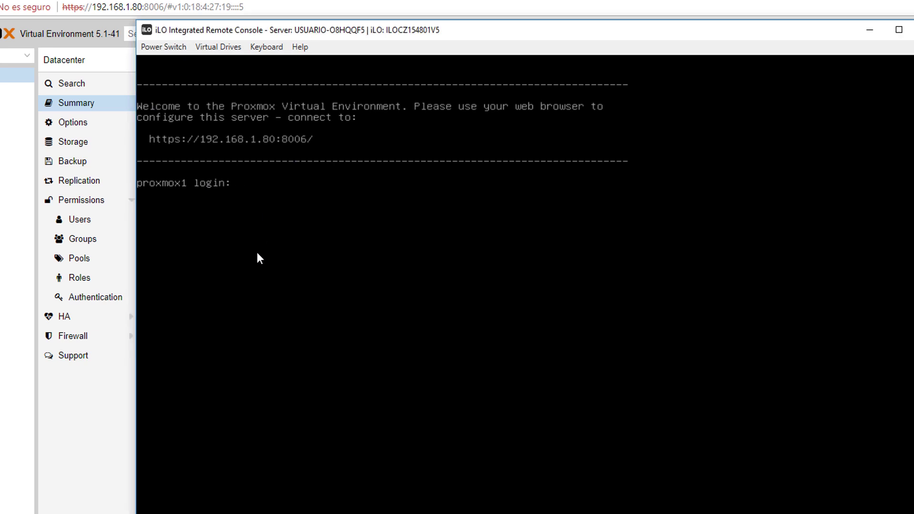
pyautogui.write('root')
pyautogui.press('Return')
pyautogui.press('Return')
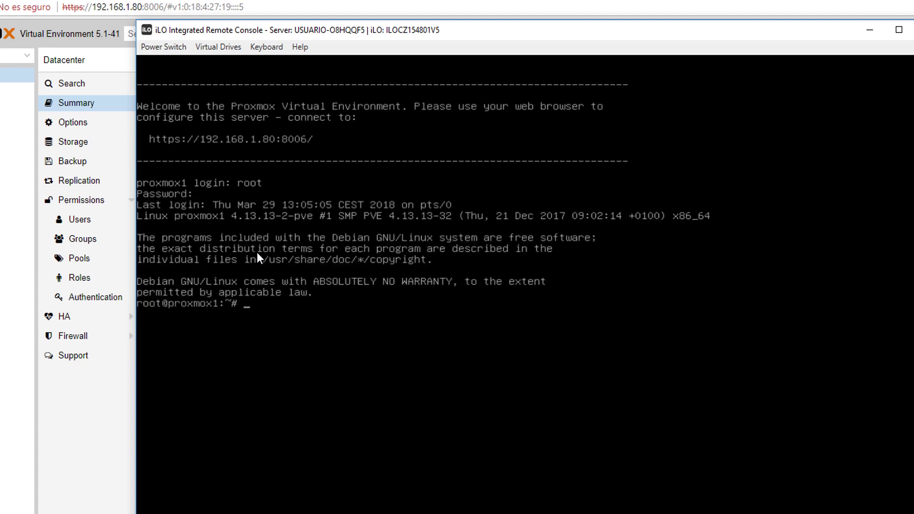
pyautogui.press('Return')
pyautogui.press('Return')
pyautogui.press('Return')
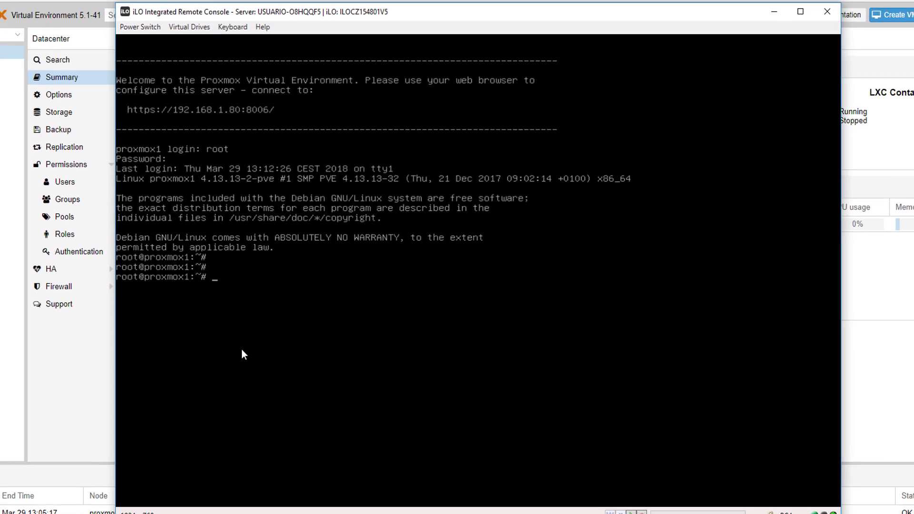
# - Run apt-get update on proxmox1, then start entering the dist-upgrade command
pyautogui.write('a')
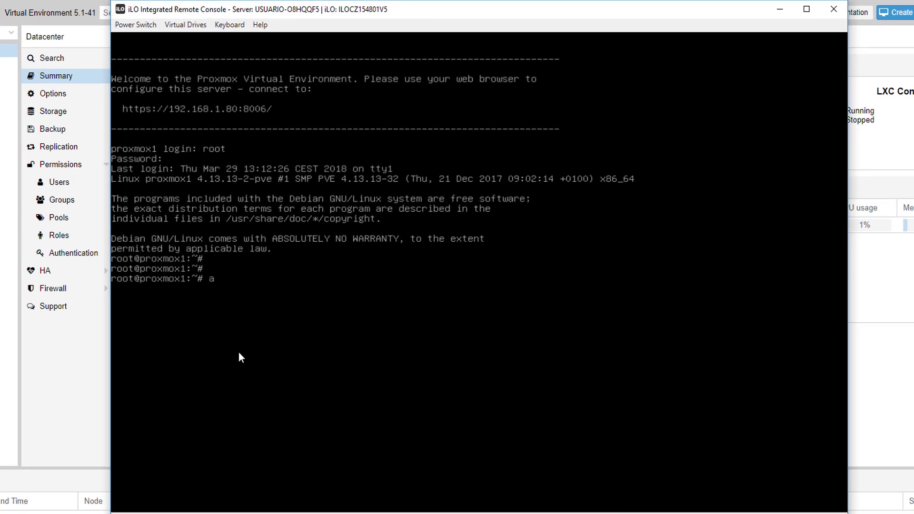
pyautogui.write('pt-get update')
pyautogui.press('Return')
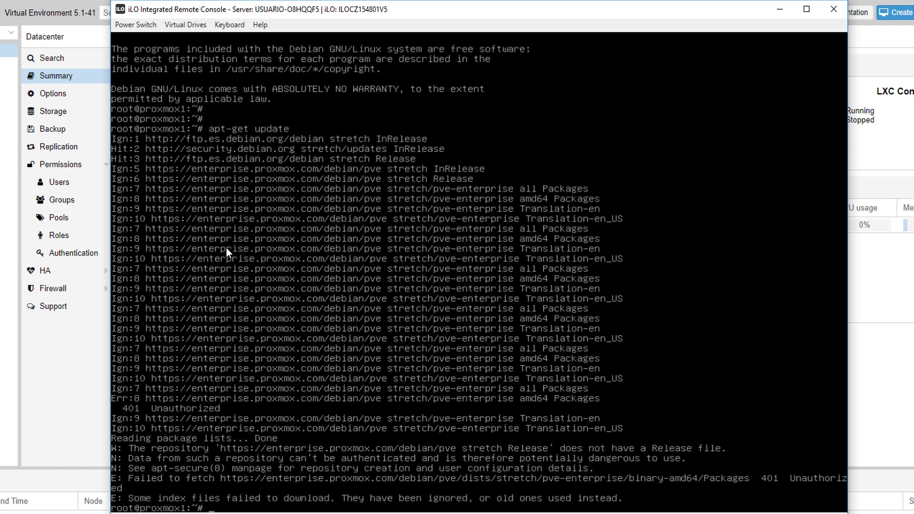
pyautogui.write('ap')
pyautogui.write("t'")
pyautogui.write('get')
pyautogui.write(' dist')
pyautogui.press('BackSpace')
pyautogui.press('BackSpace')
pyautogui.press('BackSpace')
pyautogui.press('BackSpace')
pyautogui.press('BackSpace')
pyautogui.press('BackSpace')
pyautogui.press('BackSpace')
pyautogui.press('BackSpace')
pyautogui.press('BackSpace')
# - Run apt-get dist-upgrade and answer y to install the 78 package upgrades
pyautogui.write('get dist-upgrade')
pyautogui.press('Return')
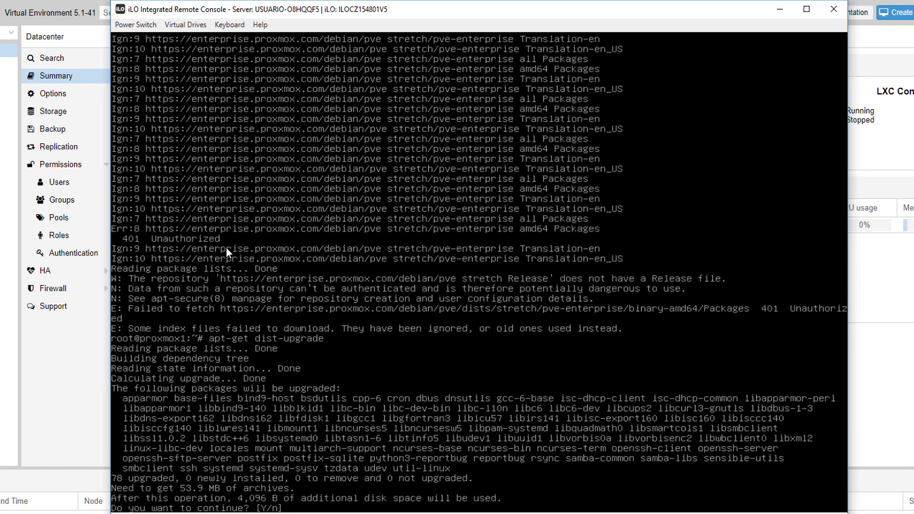
pyautogui.write('y')
pyautogui.press('Return')
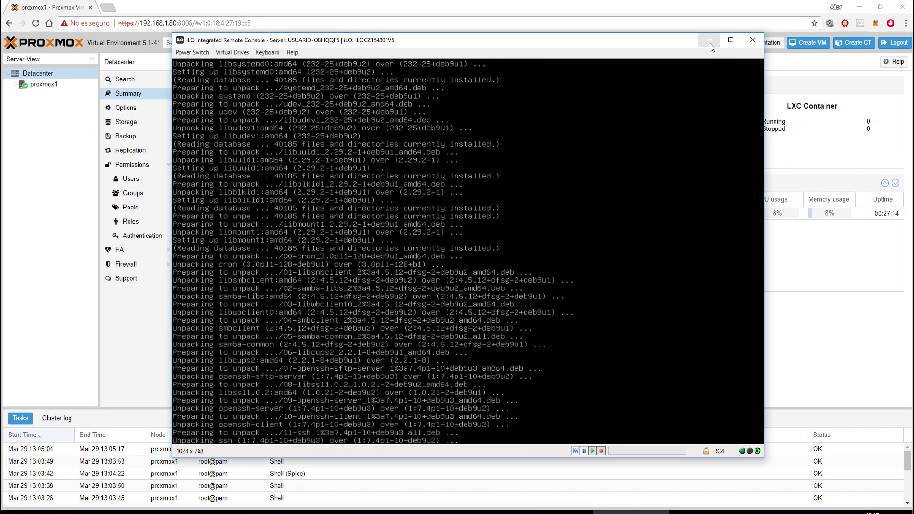
# - Minimize the iLO console, check proxmox1 and its storages in the tree, then select Datacenter
pyautogui.click(709, 41)
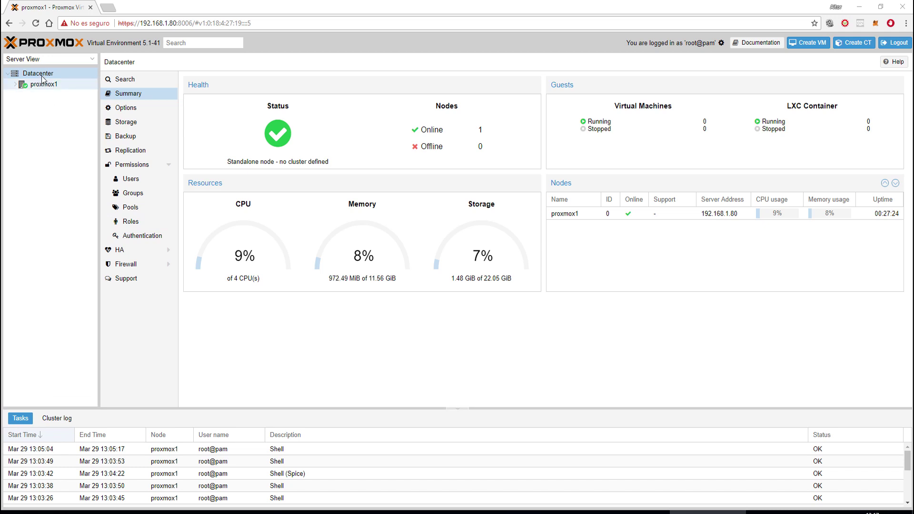
pyautogui.click(8, 77)
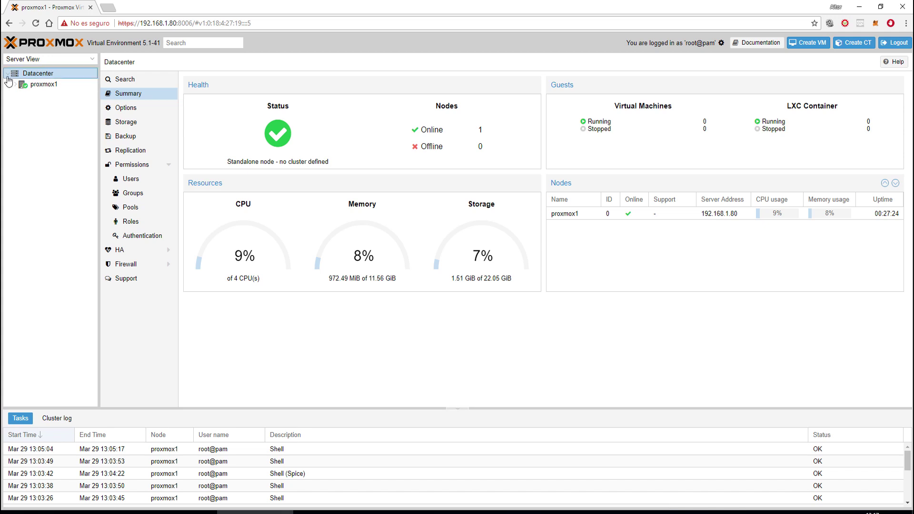
pyautogui.click(40, 85)
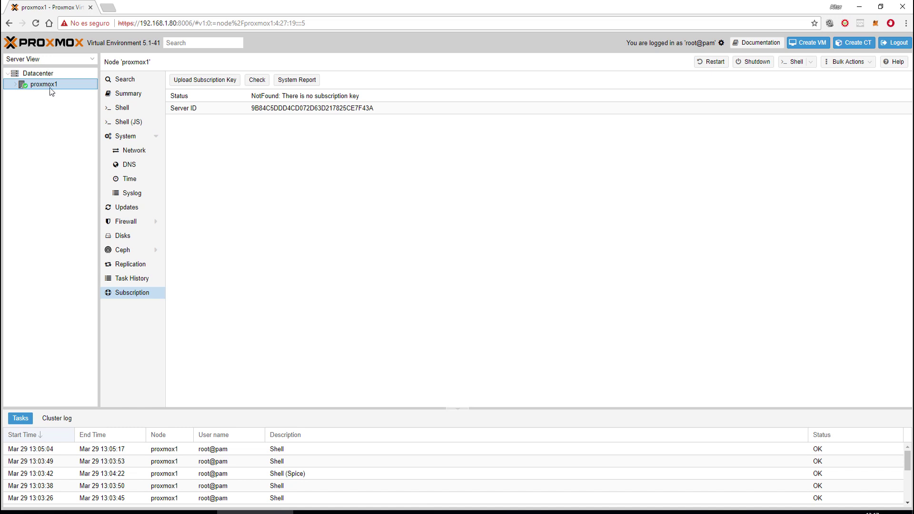
pyautogui.click(13, 85)
pyautogui.click(16, 85)
pyautogui.click(35, 74)
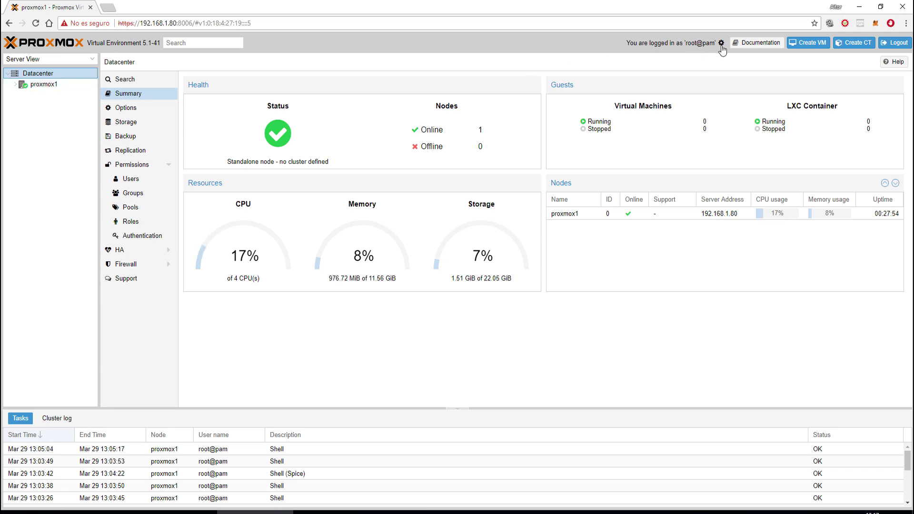
pyautogui.click(761, 43)
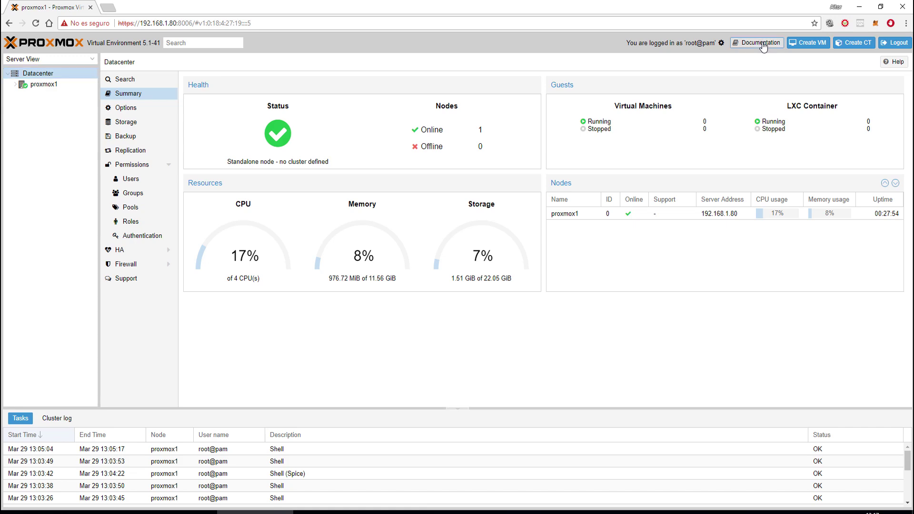
pyautogui.scroll(-1, 271, 238)
pyautogui.scroll(-2, 258, 305)
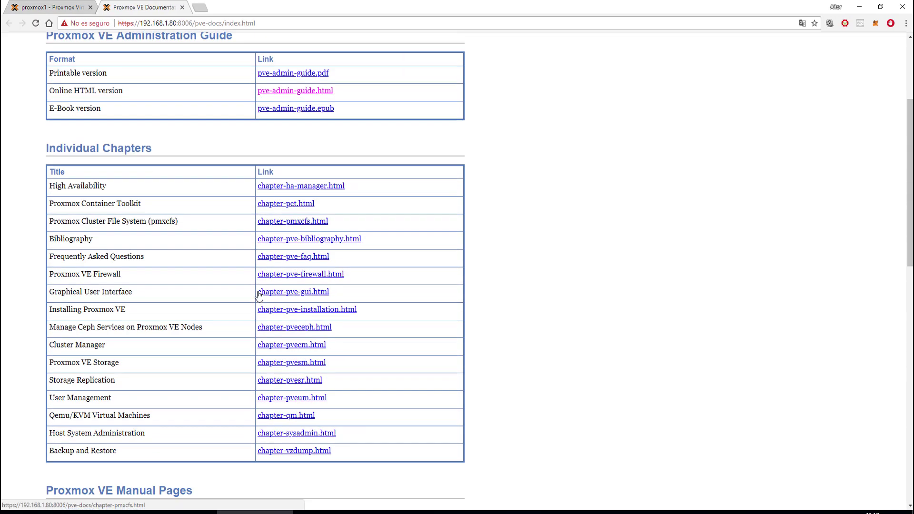
pyautogui.scroll(3, 258, 296)
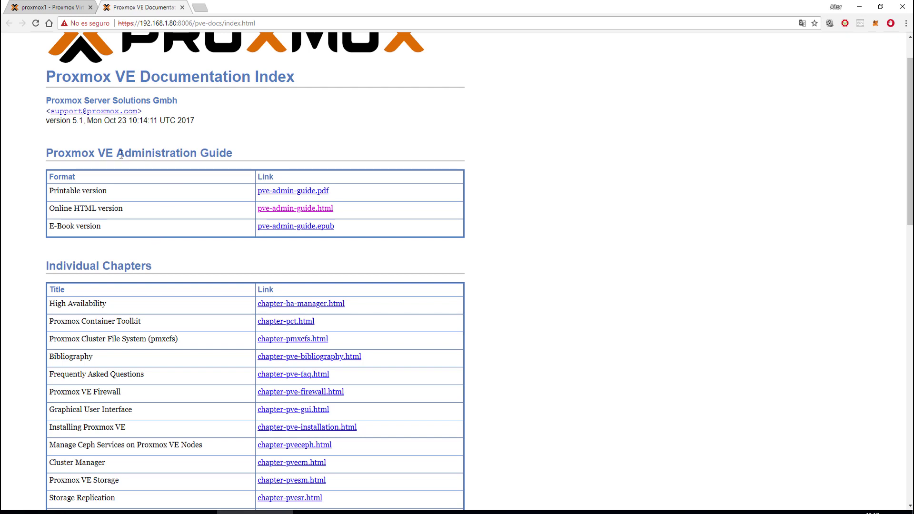
pyautogui.moveTo(124, 153); pyautogui.dragTo(208, 153)
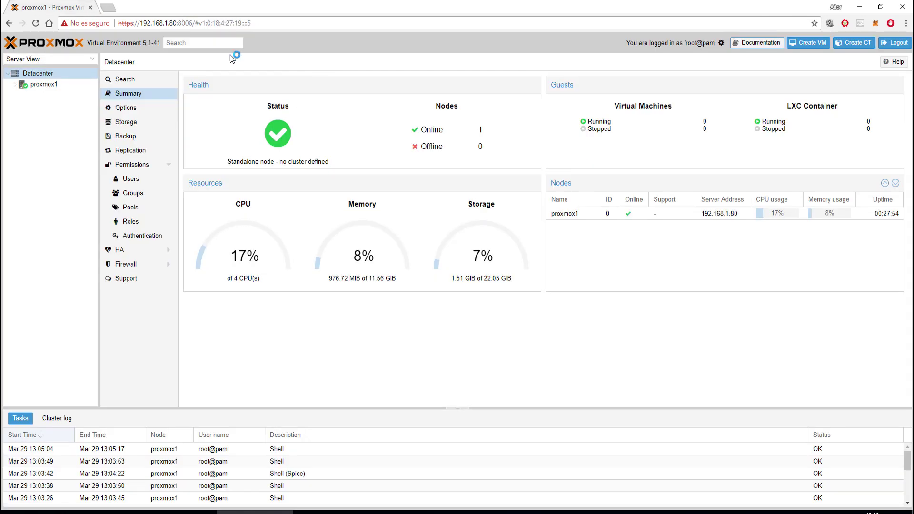
pyautogui.click(181, 7)
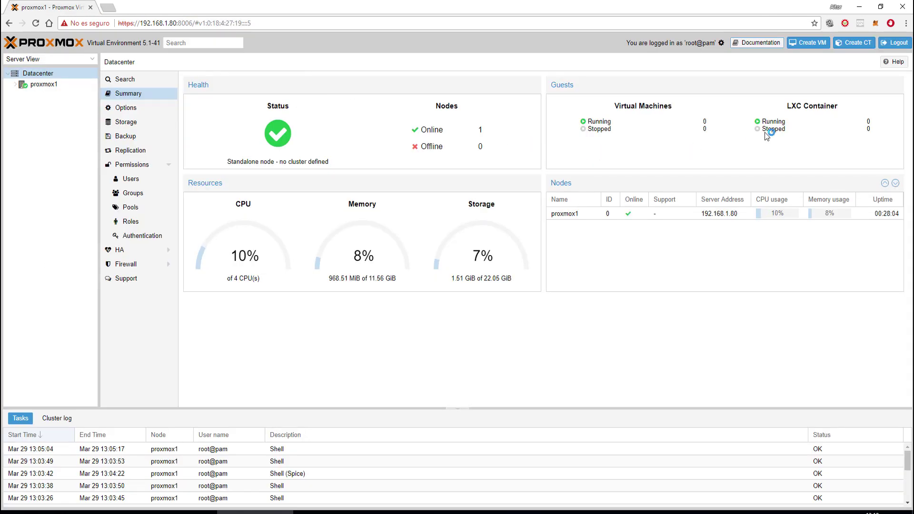
pyautogui.click(806, 47)
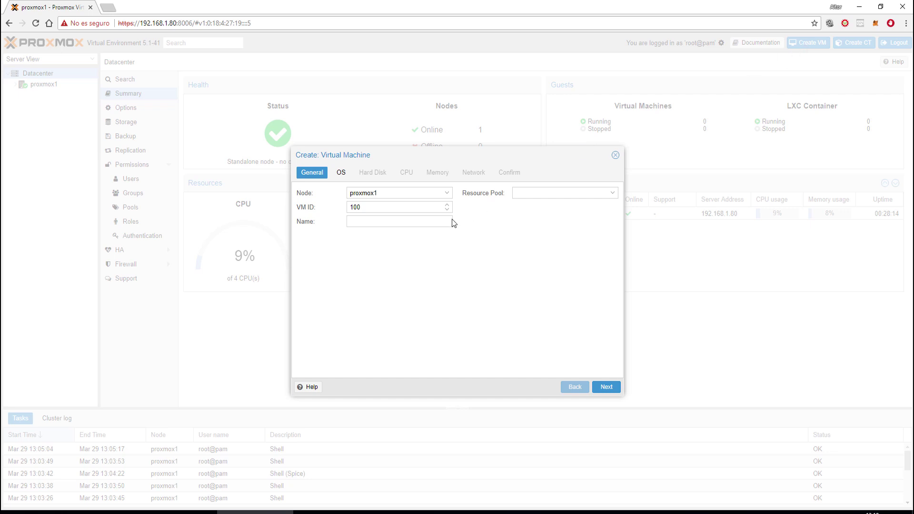
pyautogui.click(615, 155)
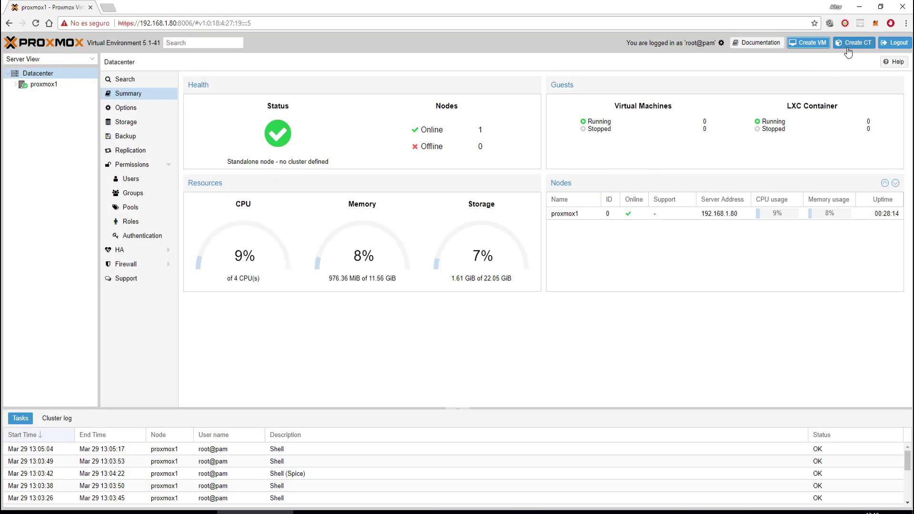
pyautogui.click(859, 44)
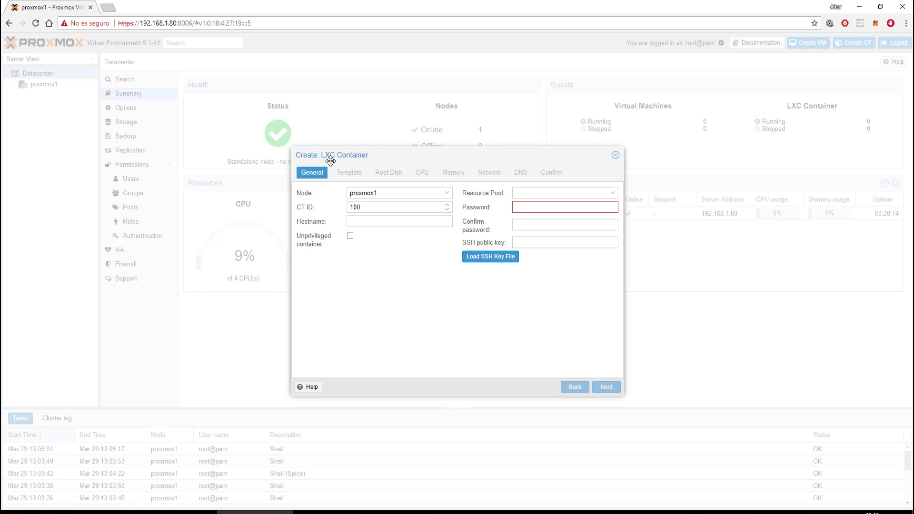
pyautogui.click(615, 155)
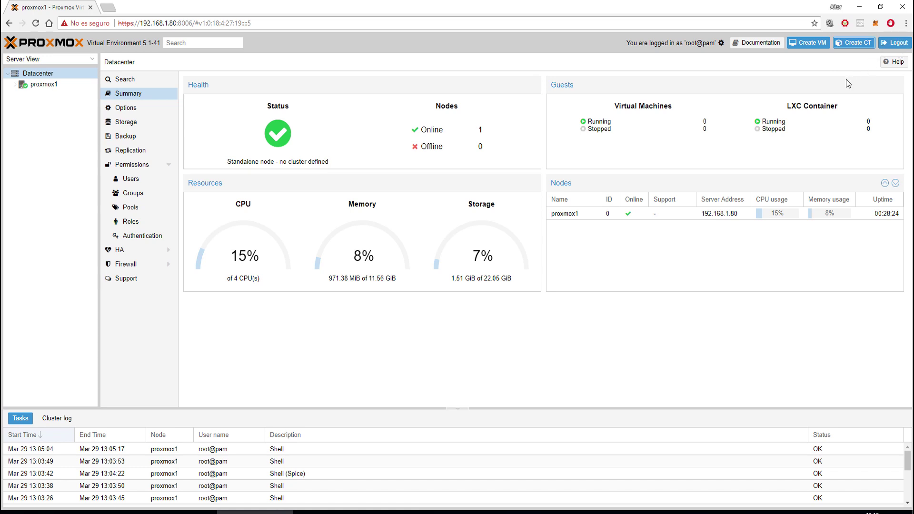
pyautogui.click(893, 62)
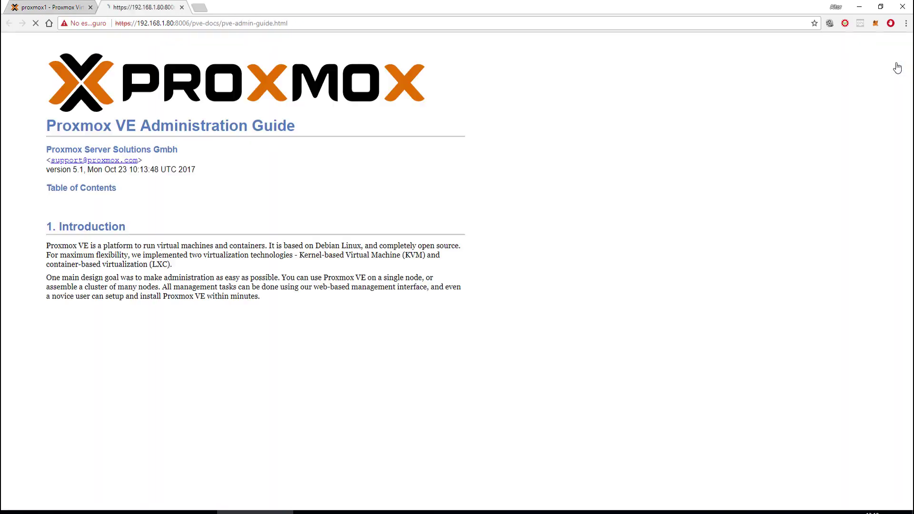
pyautogui.scroll(-20, 189, 174)
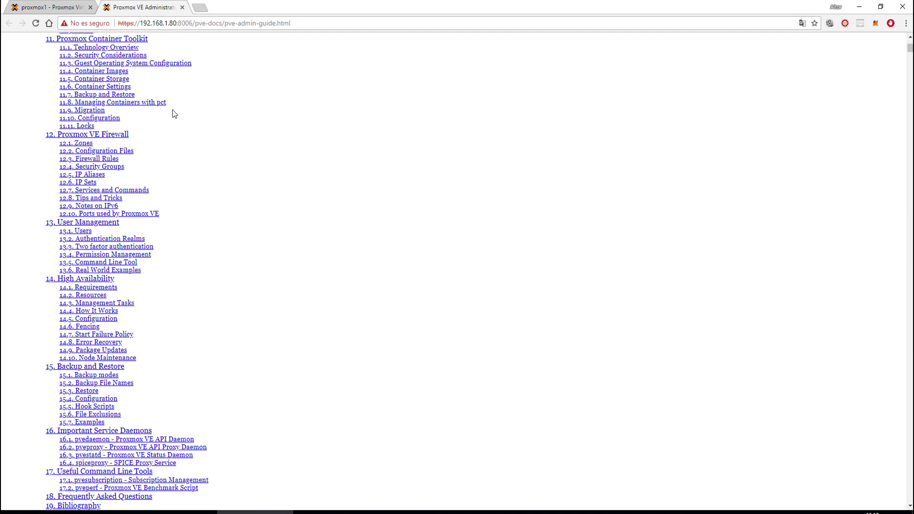
pyautogui.click(183, 8)
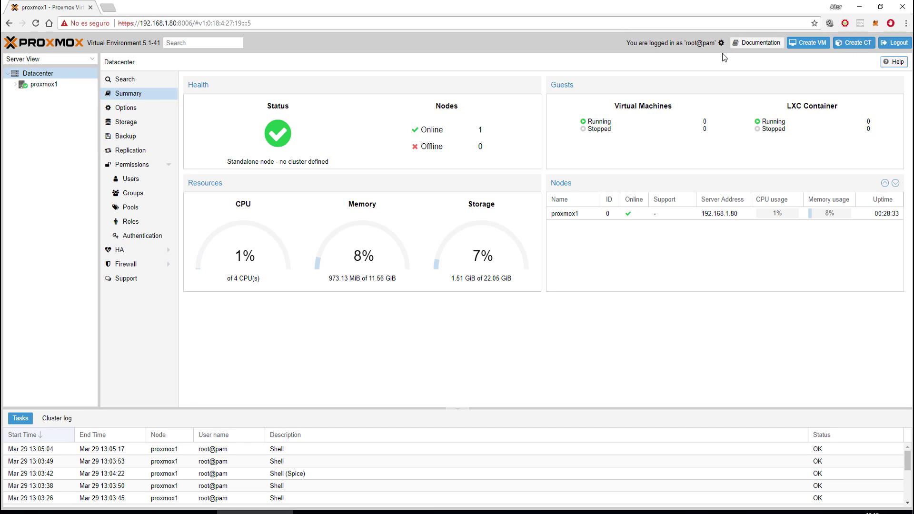
pyautogui.click(188, 43)
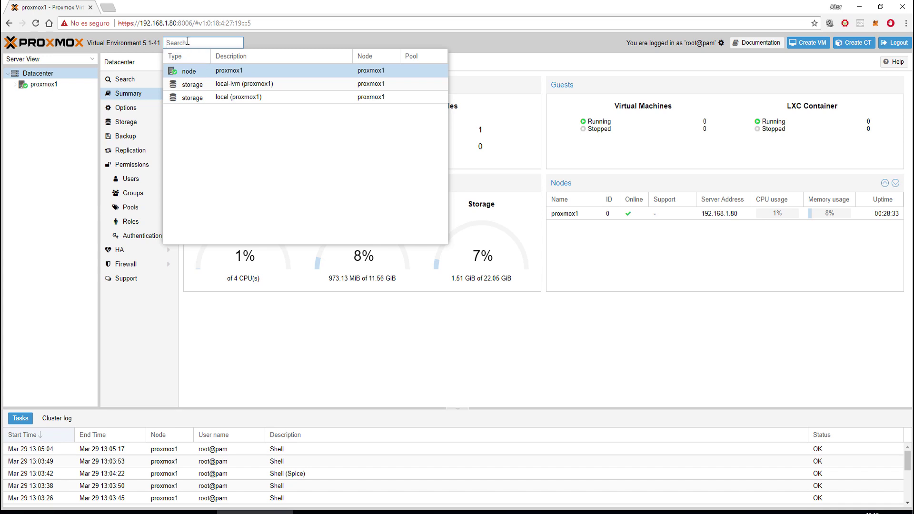
pyautogui.click(20, 216)
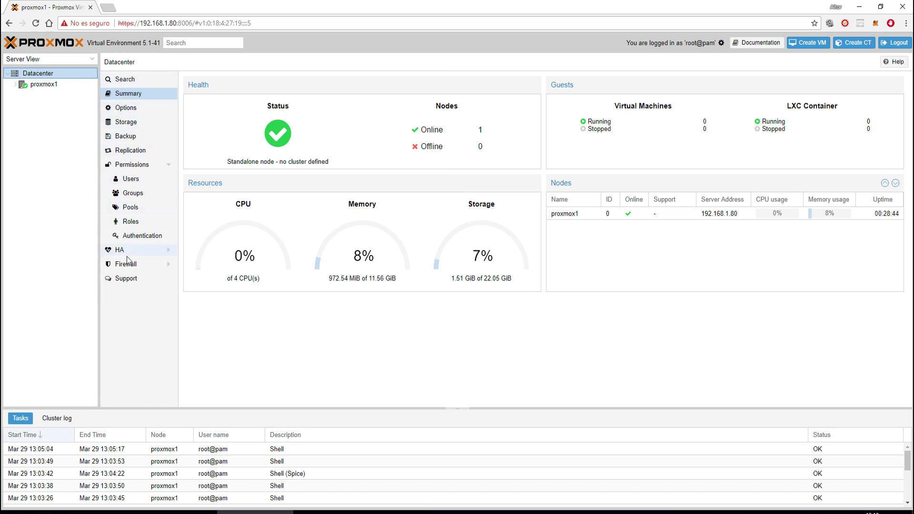
pyautogui.click(37, 85)
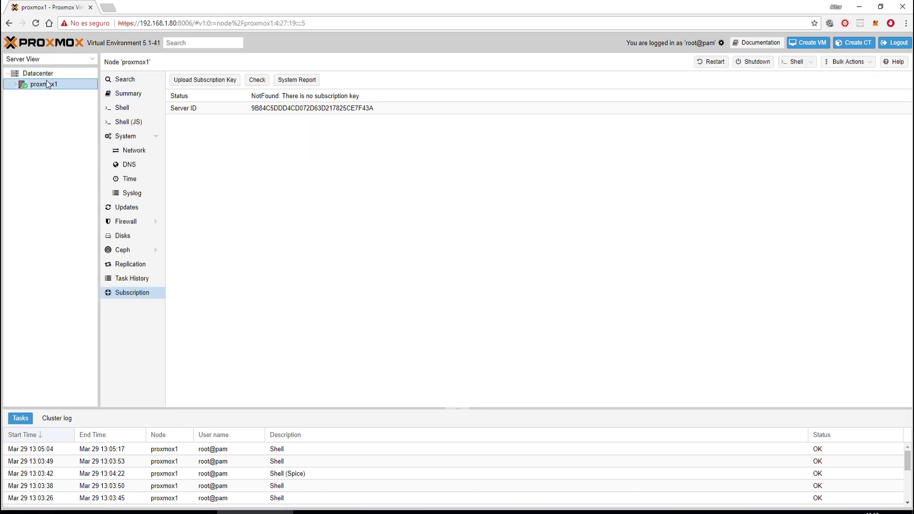
pyautogui.click(47, 75)
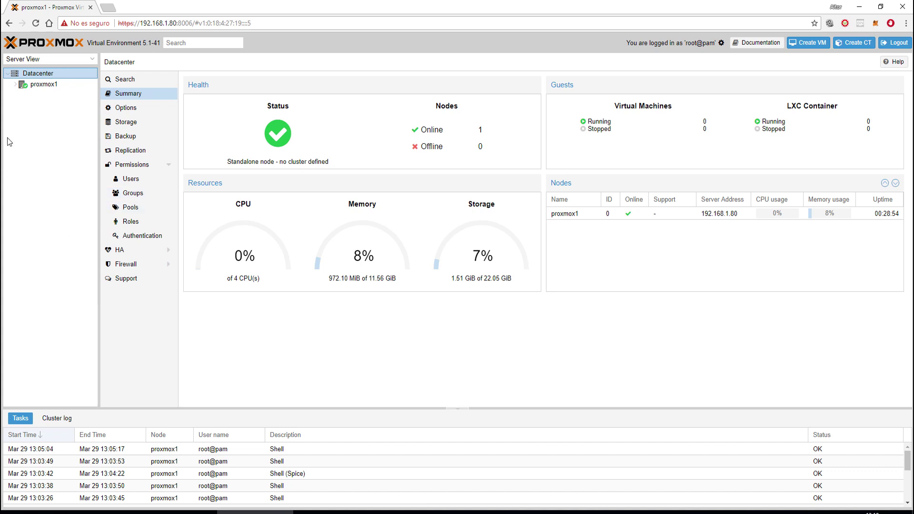
pyautogui.click(43, 88)
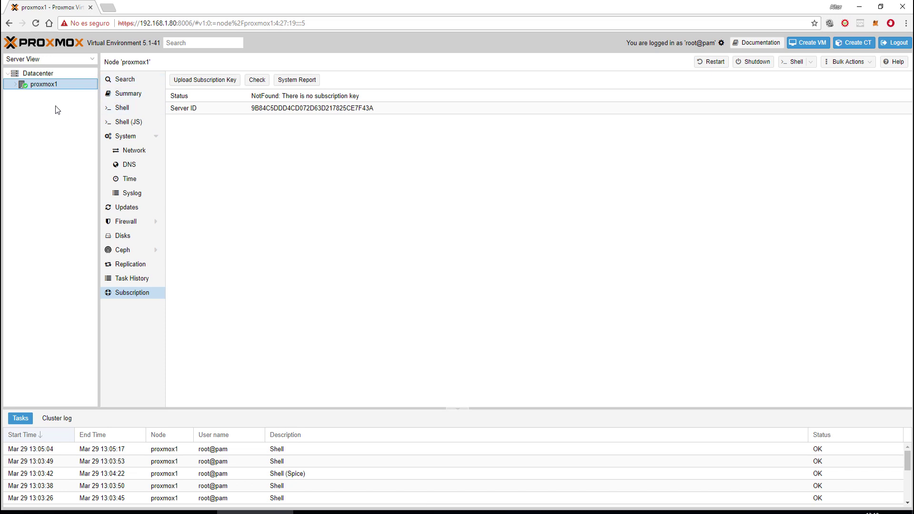
pyautogui.click(36, 75)
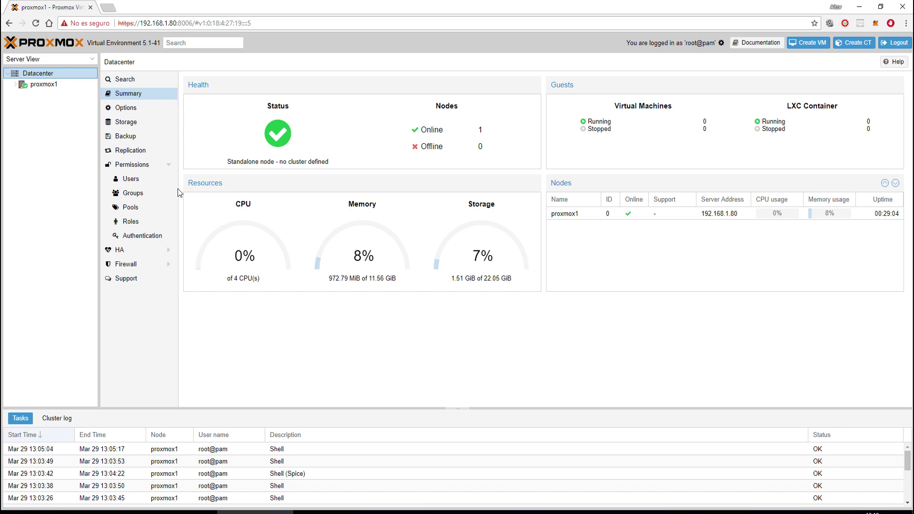
# - Review the Datacenter Summary's online and offline node counts and the proxmox1 entry under Nodes
pyautogui.click(125, 84)
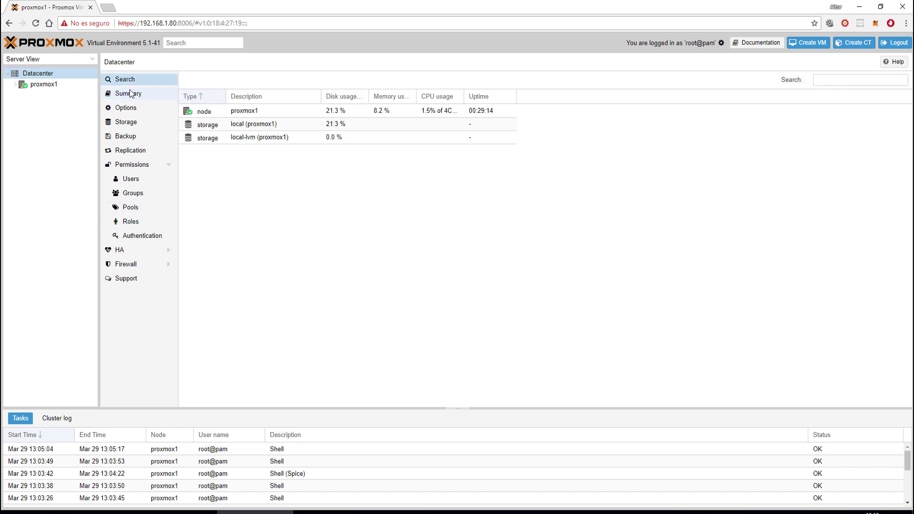
pyautogui.click(127, 93)
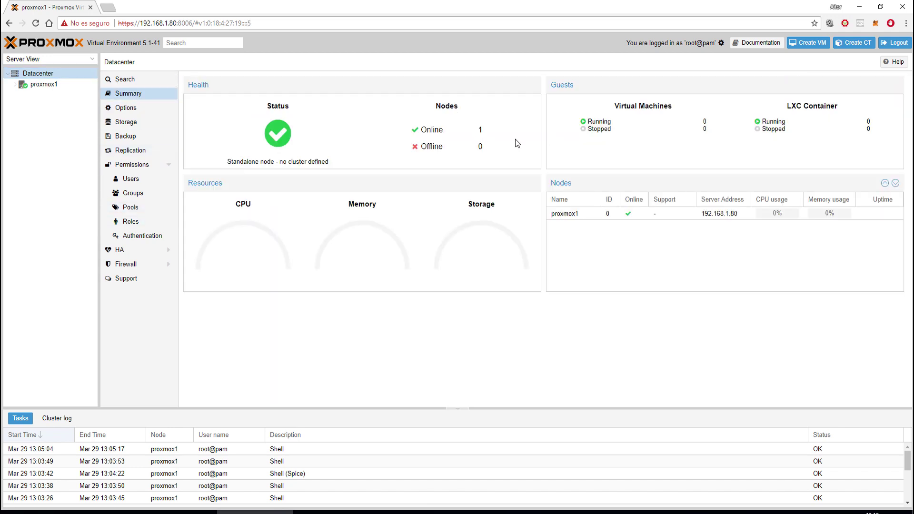
pyautogui.doubleClick(428, 129)
pyautogui.click(485, 129)
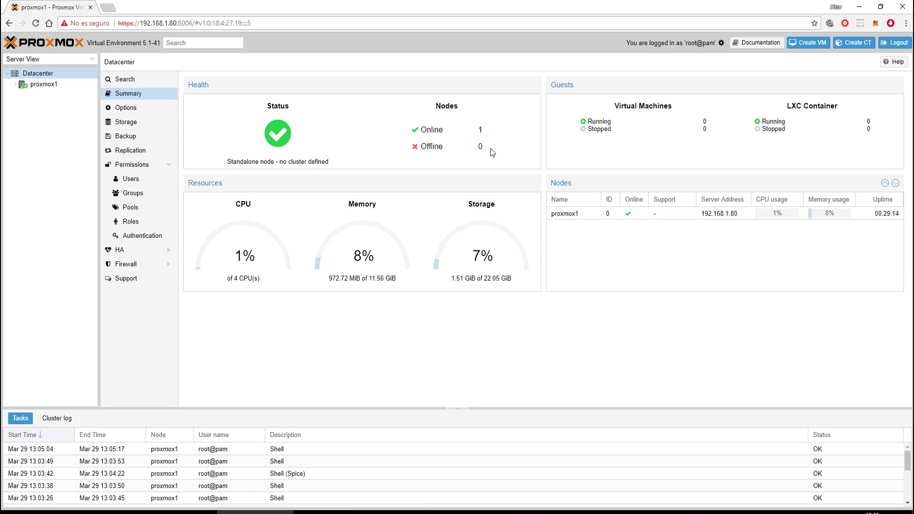
pyautogui.doubleClick(419, 148)
pyautogui.click(625, 123)
pyautogui.click(568, 213)
# - Inspect the Console Viewer choices in Datacenter Options, keep Default (HTML5), then list storages
pyautogui.click(136, 108)
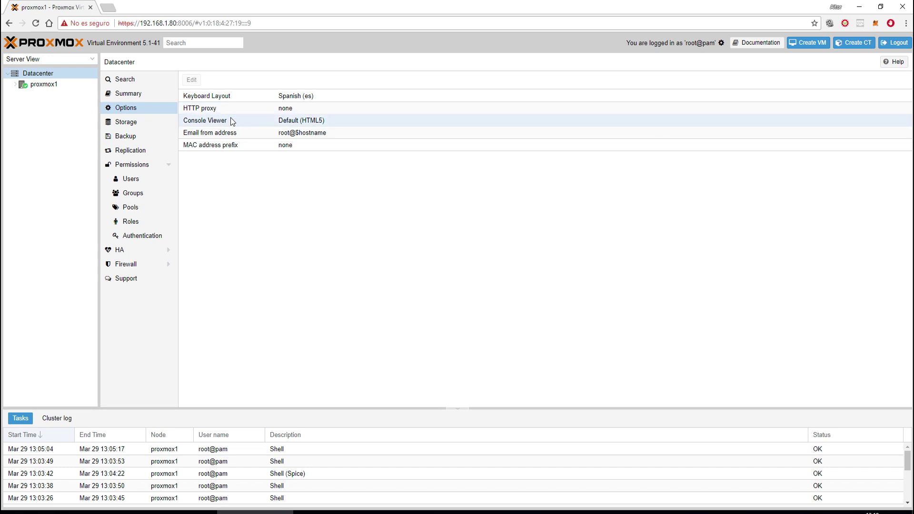
pyautogui.click(284, 126)
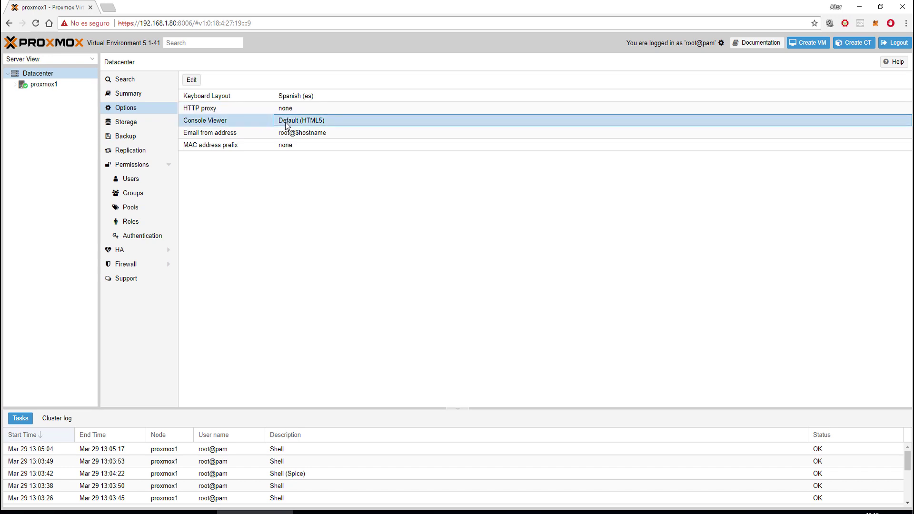
pyautogui.click(191, 79)
pyautogui.click(516, 270)
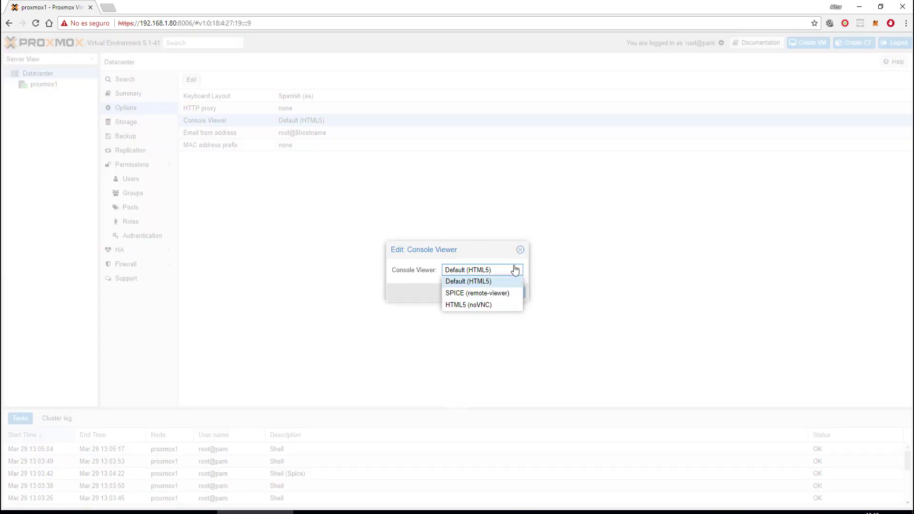
pyautogui.click(519, 249)
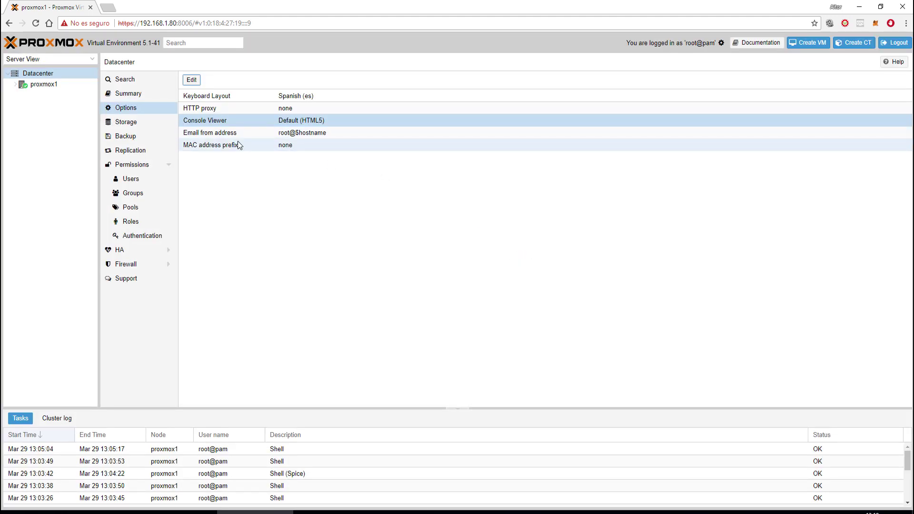
pyautogui.click(123, 124)
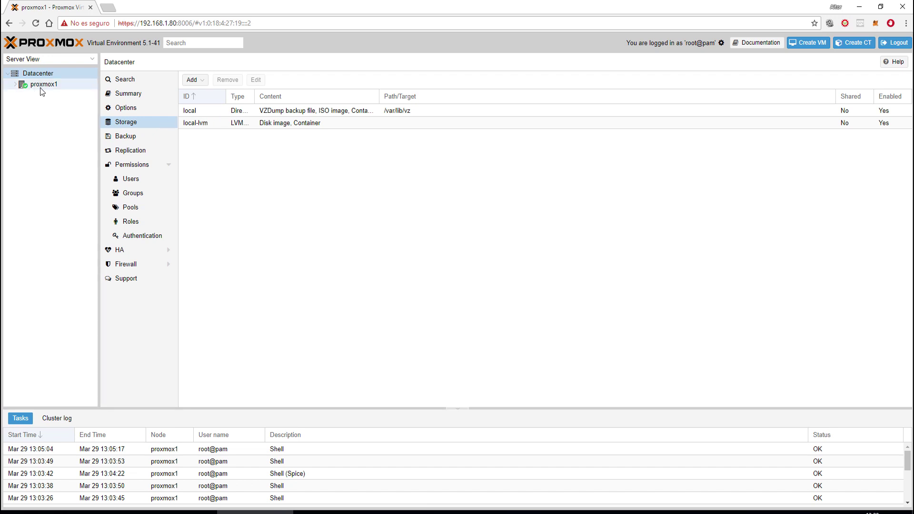
pyautogui.click(270, 112)
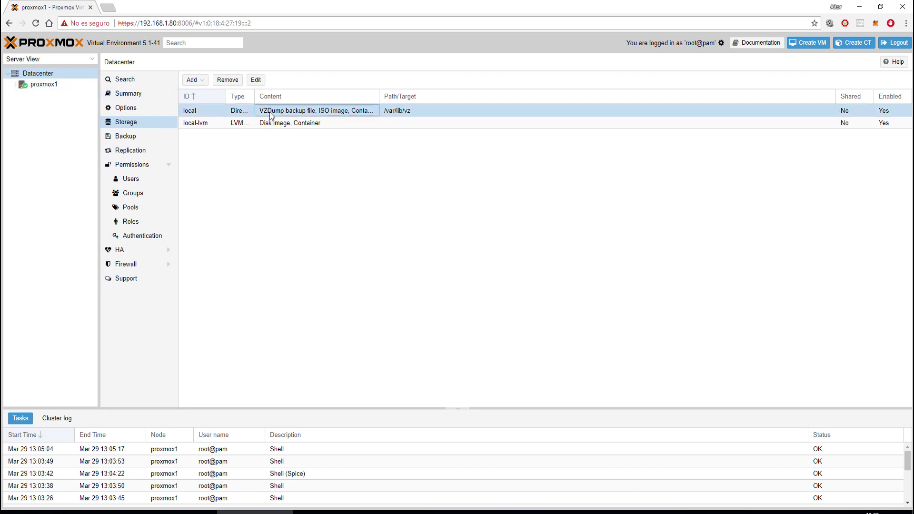
pyautogui.click(275, 124)
pyautogui.click(276, 112)
pyautogui.click(200, 81)
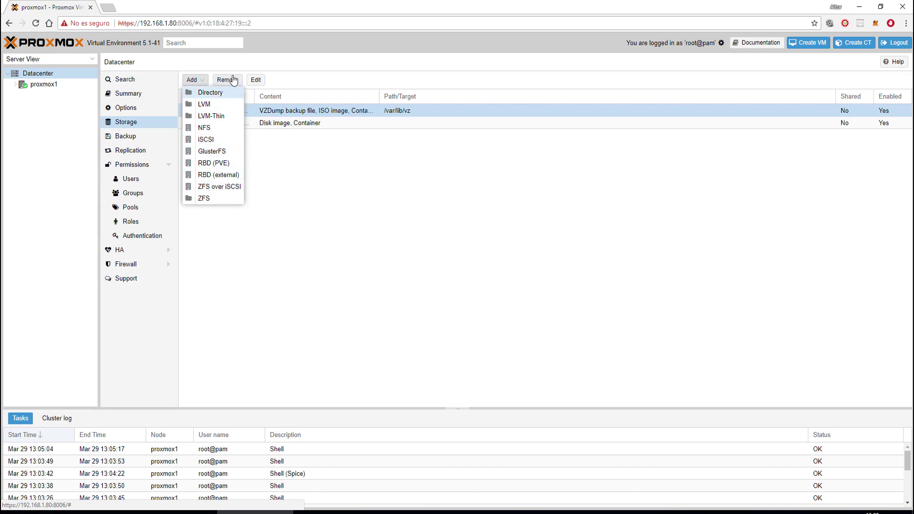
pyautogui.click(294, 208)
pyautogui.click(256, 79)
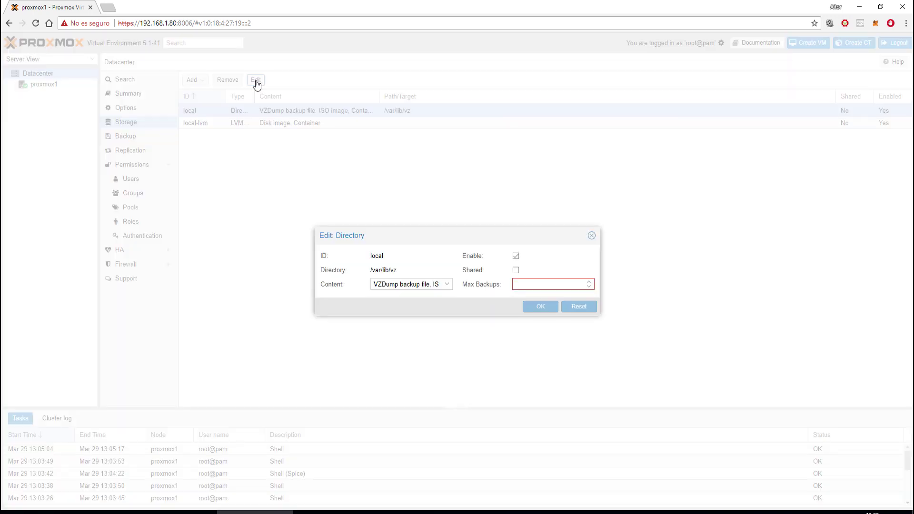
pyautogui.click(591, 236)
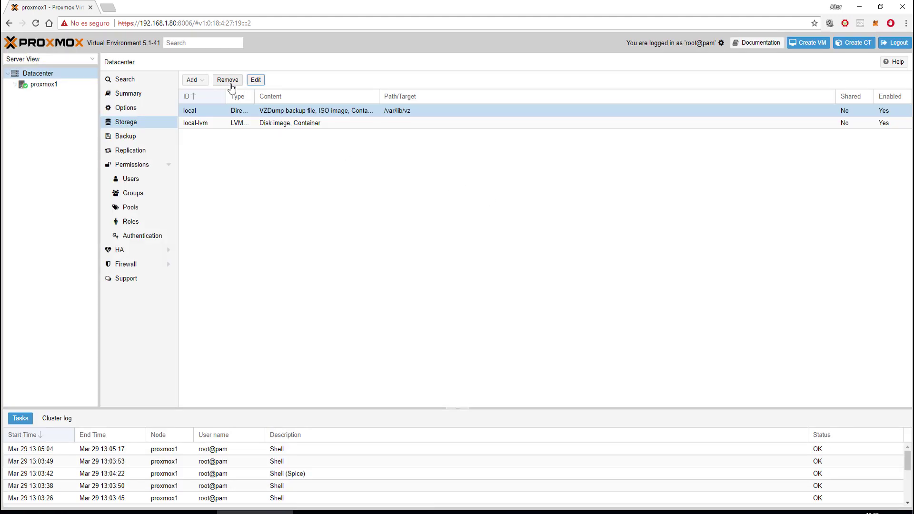
pyautogui.click(256, 81)
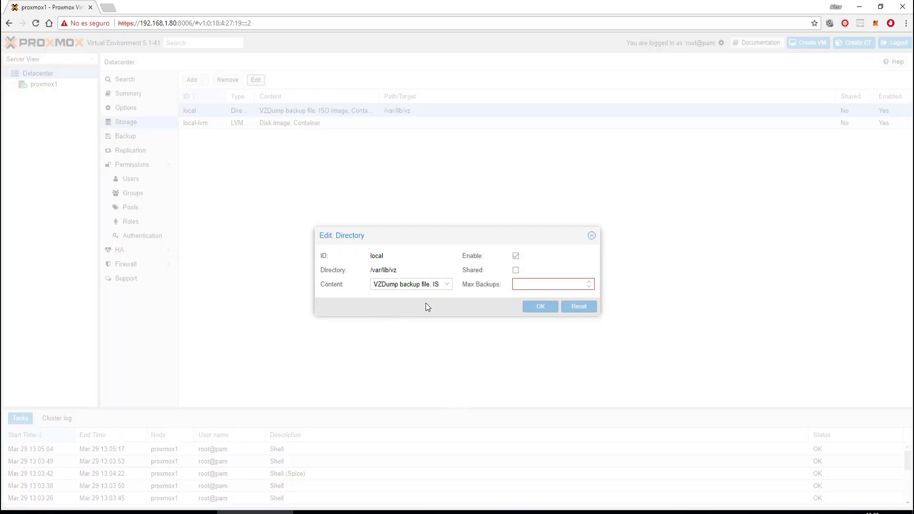
pyautogui.click(449, 286)
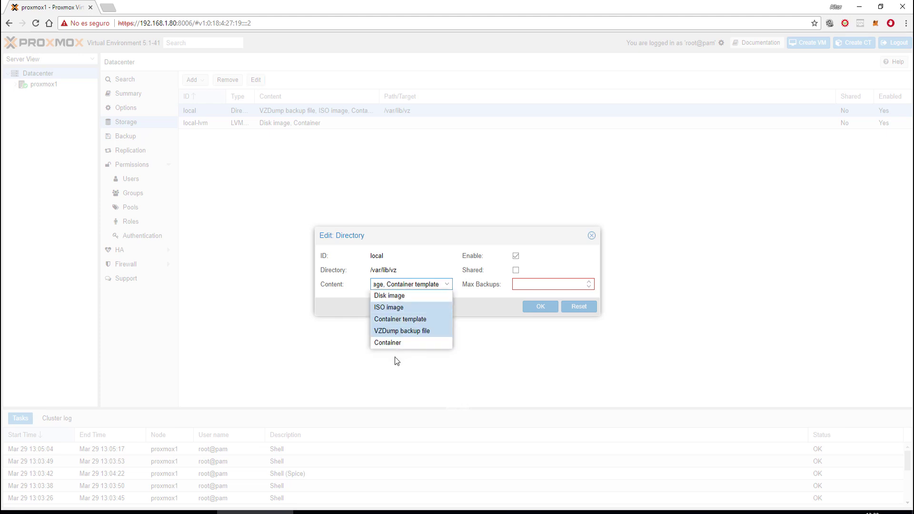
pyautogui.click(493, 256)
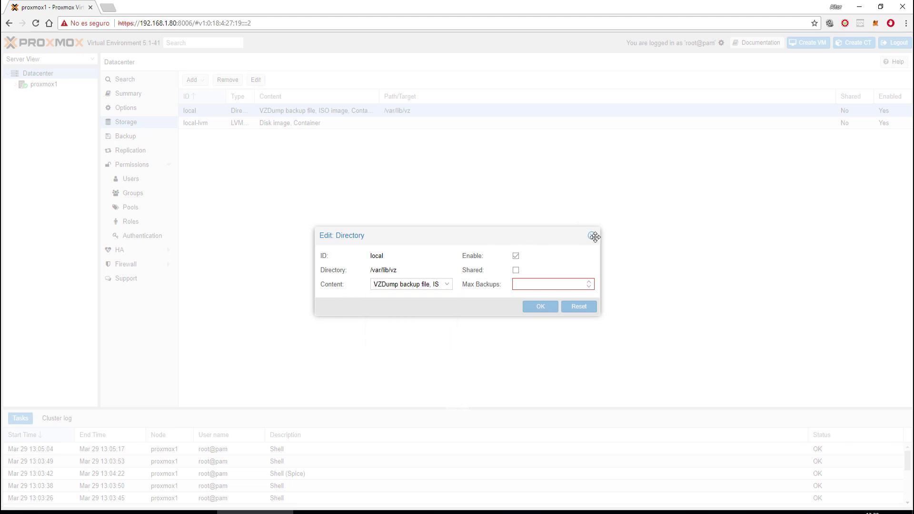
pyautogui.click(591, 235)
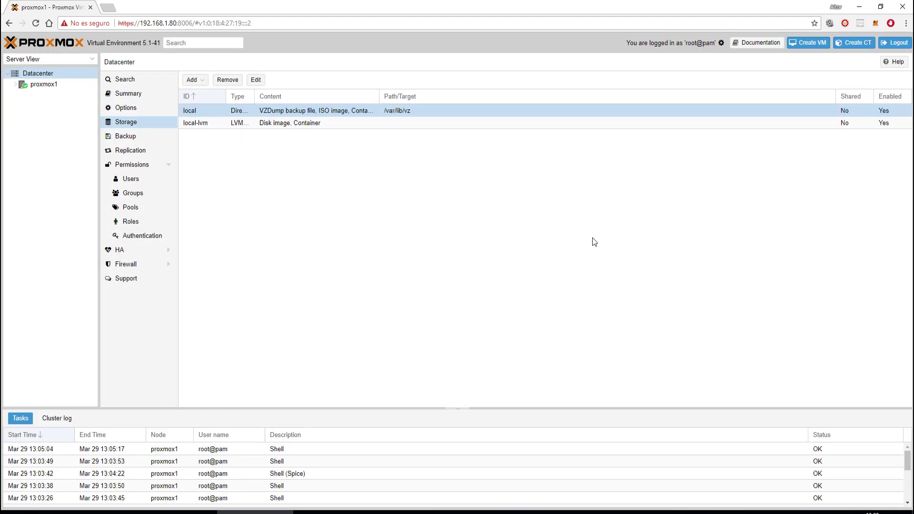
# - Preview a new backup job's available nodes on the Backup page without saving it
pyautogui.click(131, 142)
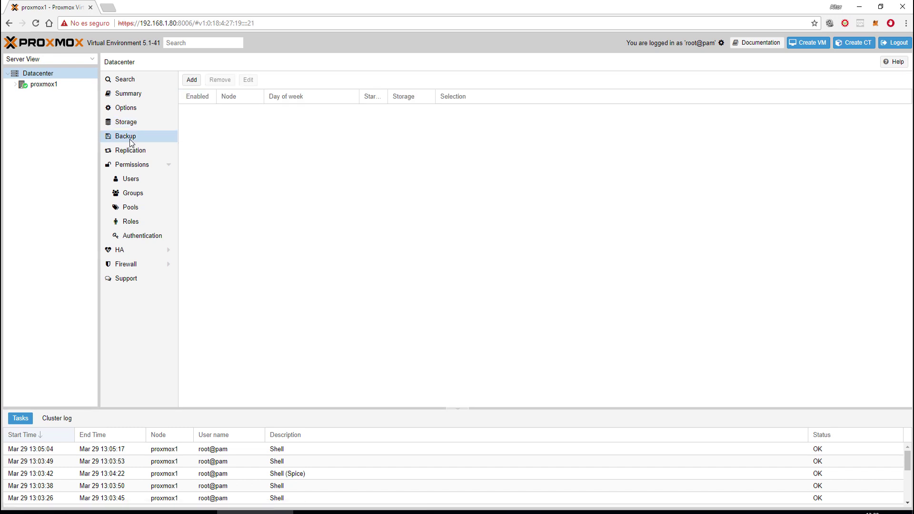
pyautogui.click(192, 80)
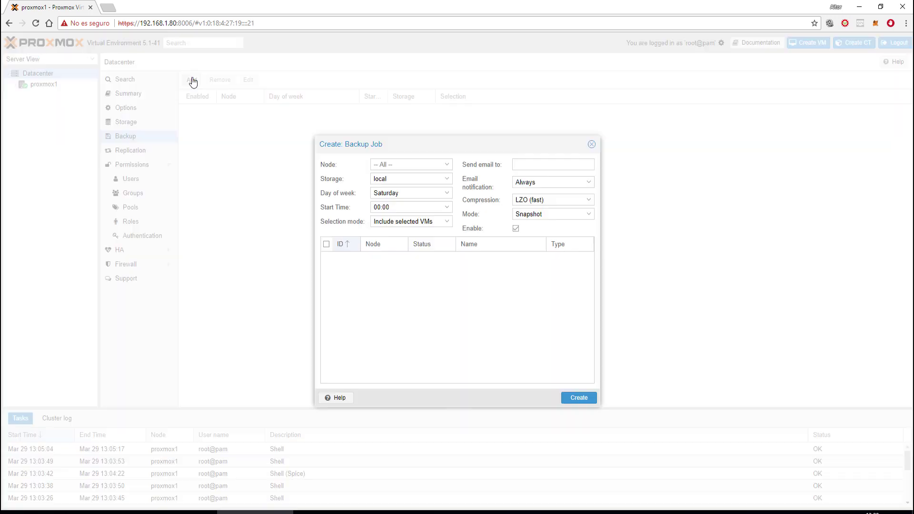
pyautogui.click(446, 165)
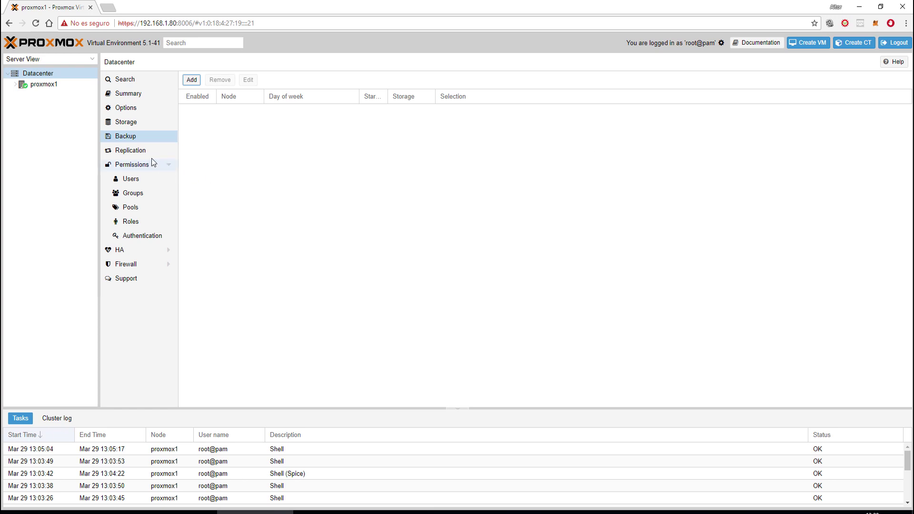
# - Browse the Replication, Users, Groups and Roles pages, ending on the HA overview
pyautogui.click(137, 152)
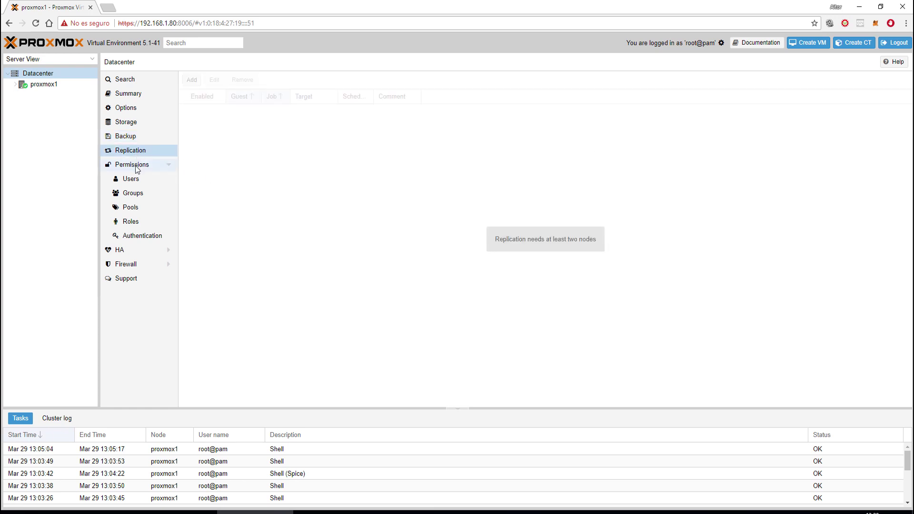
pyautogui.click(134, 181)
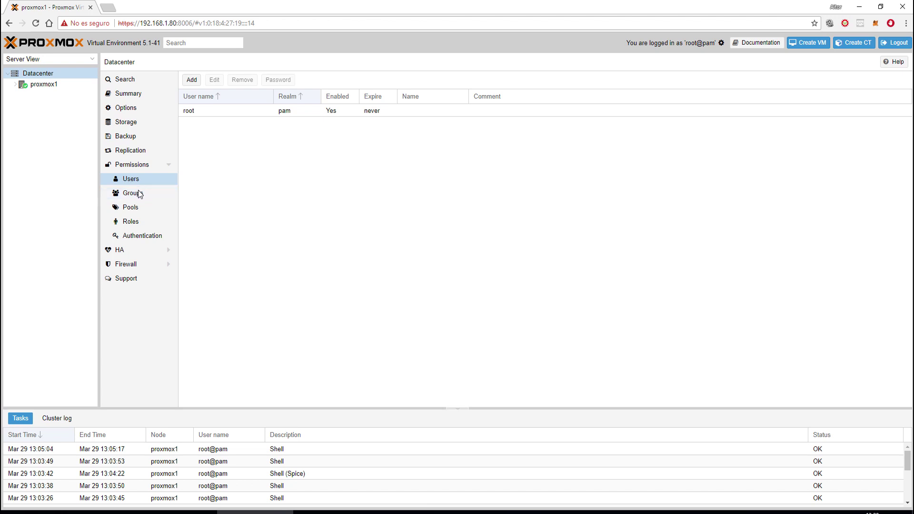
pyautogui.click(139, 194)
pyautogui.click(134, 221)
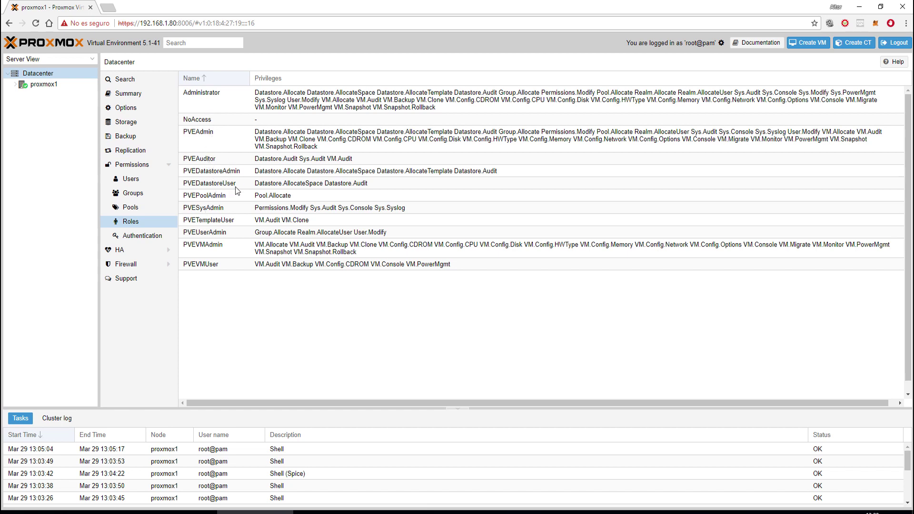
pyautogui.click(128, 249)
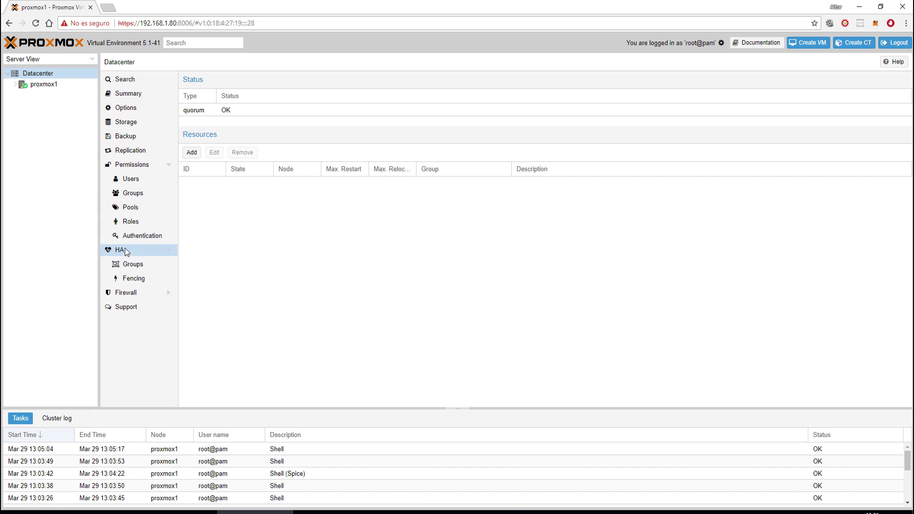
# - Preview a new HA group for proxmox1 and cancel it, then show the empty Firewall rules
pyautogui.click(130, 265)
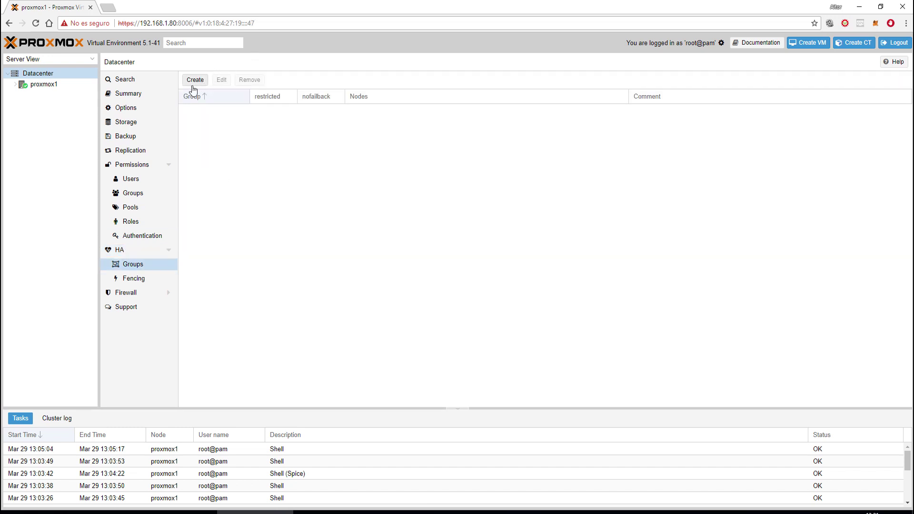
pyautogui.click(194, 80)
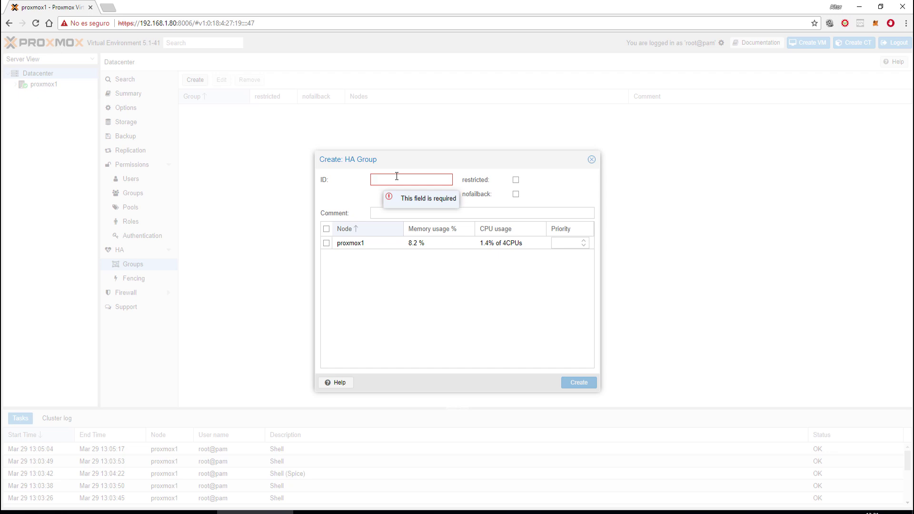
pyautogui.click(327, 243)
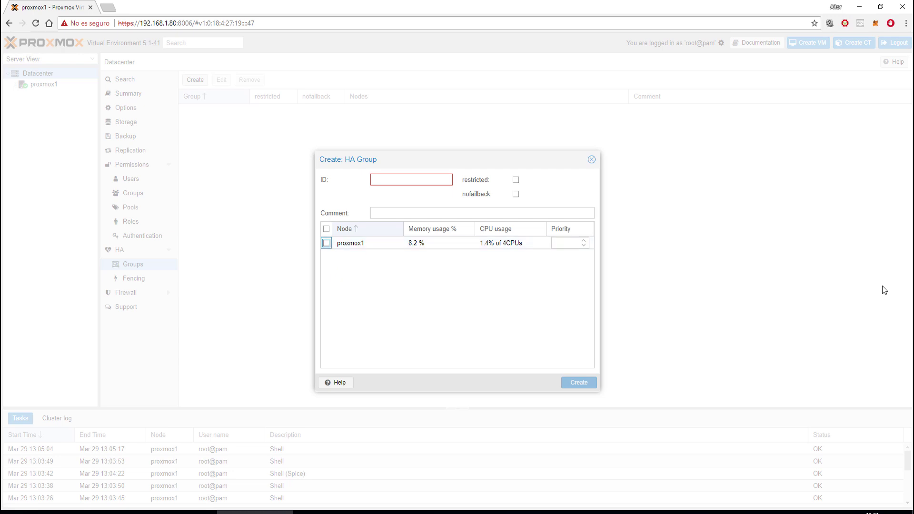
pyautogui.click(591, 158)
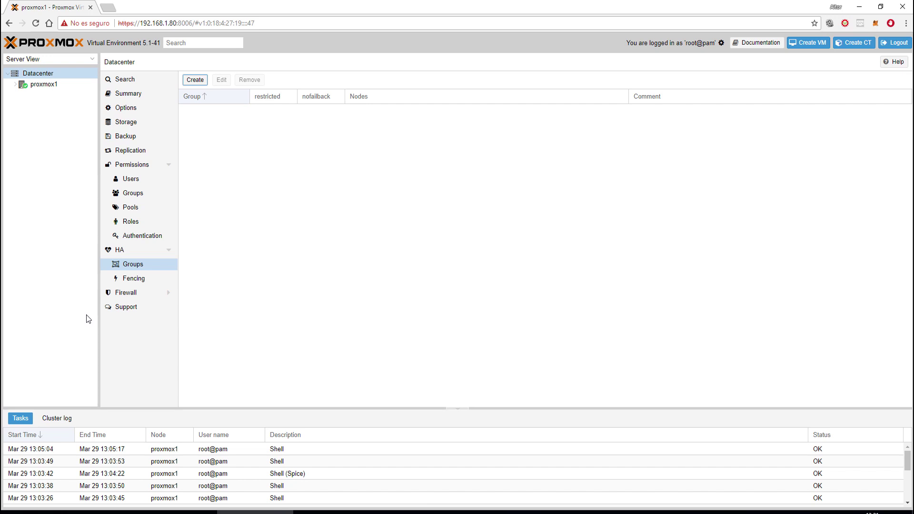
pyautogui.click(119, 252)
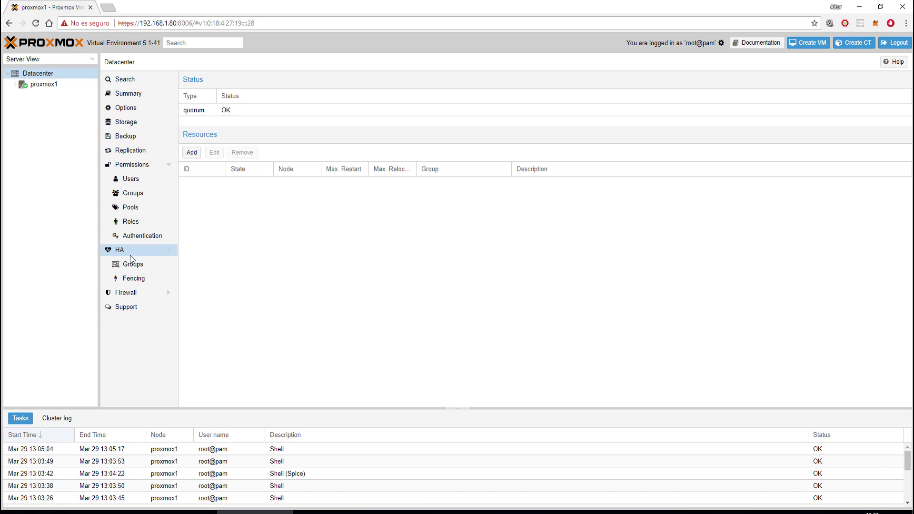
pyautogui.click(126, 292)
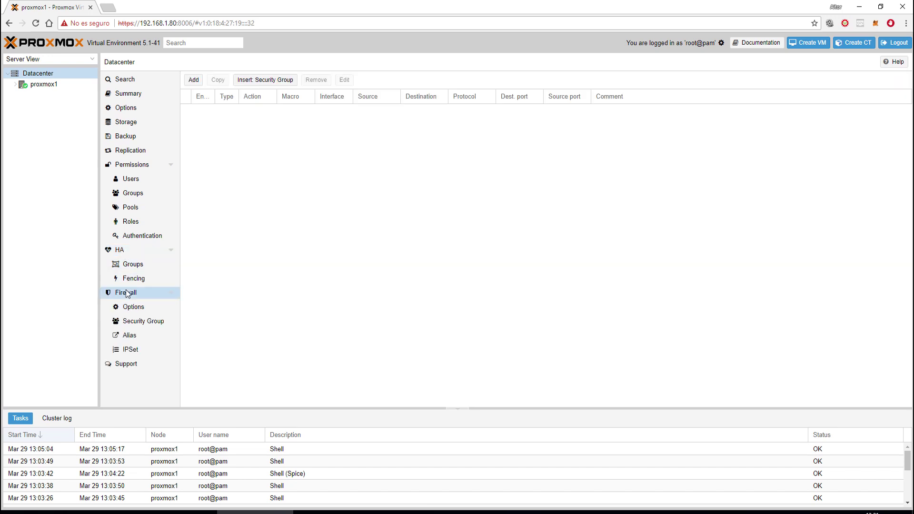
# - View the Support page, then proxmox1's Subscription page showing status NotFound
pyautogui.click(123, 365)
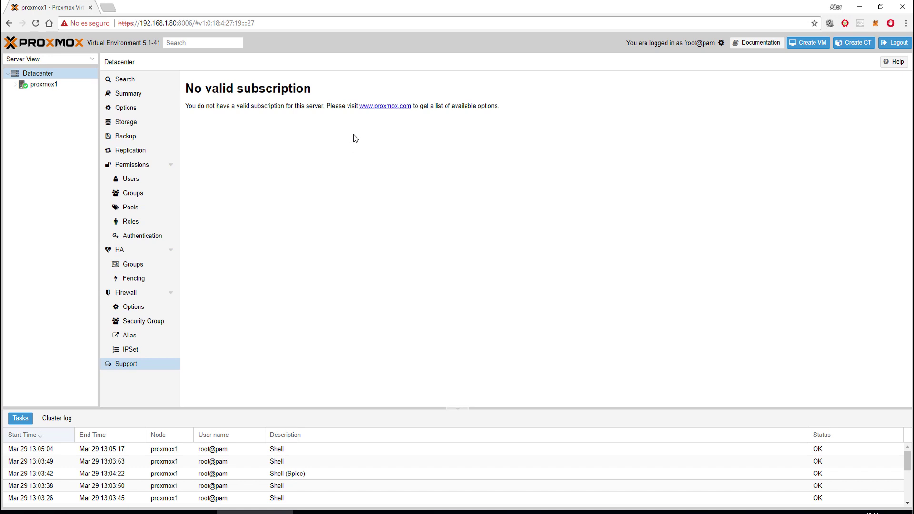
pyautogui.click(44, 87)
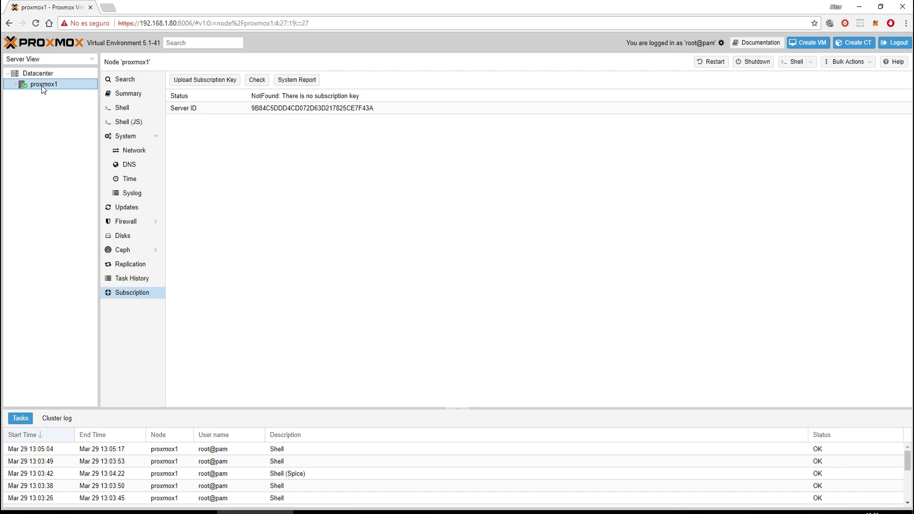
# - Switch the resource tree through Folder, Storage and Pool View groupings
pyautogui.click(15, 85)
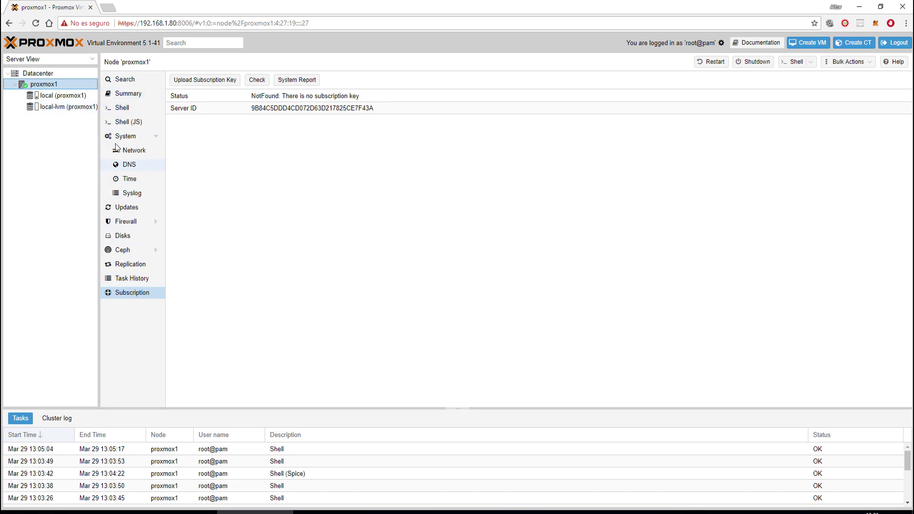
pyautogui.click(92, 59)
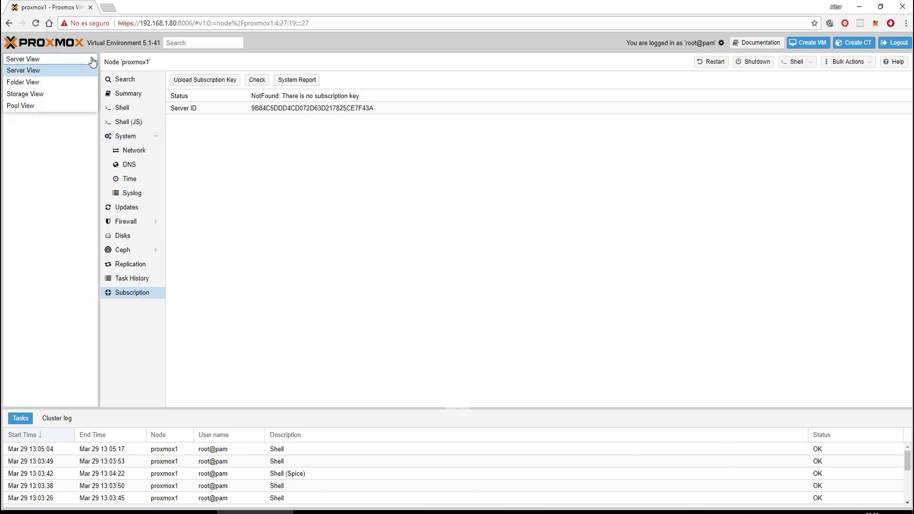
pyautogui.click(61, 84)
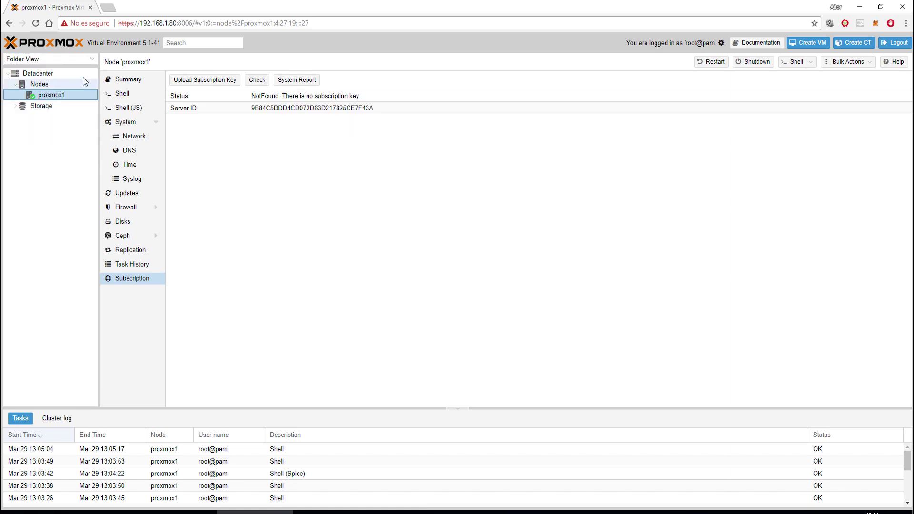
pyautogui.click(92, 59)
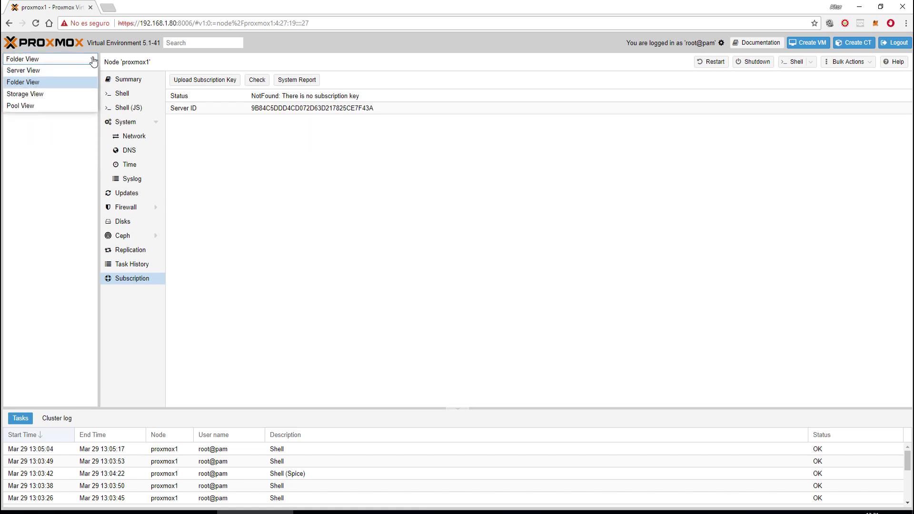
pyautogui.click(48, 94)
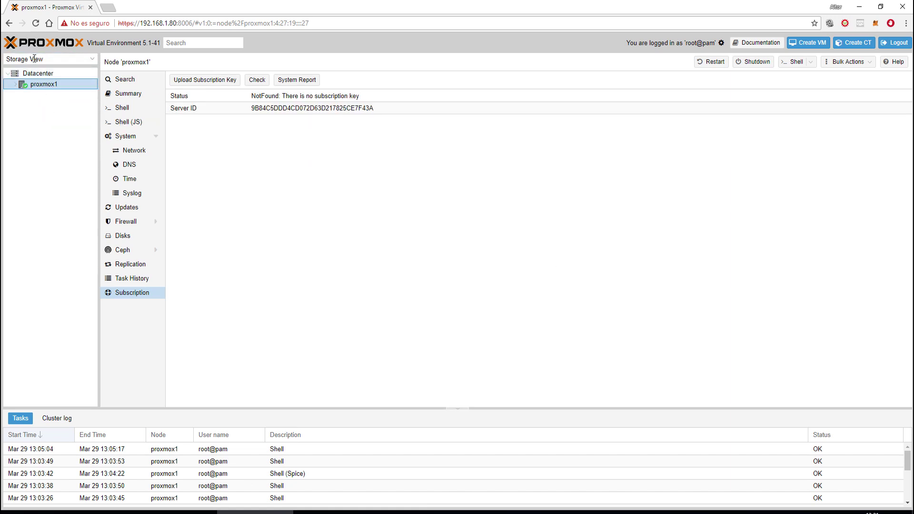
pyautogui.click(77, 55)
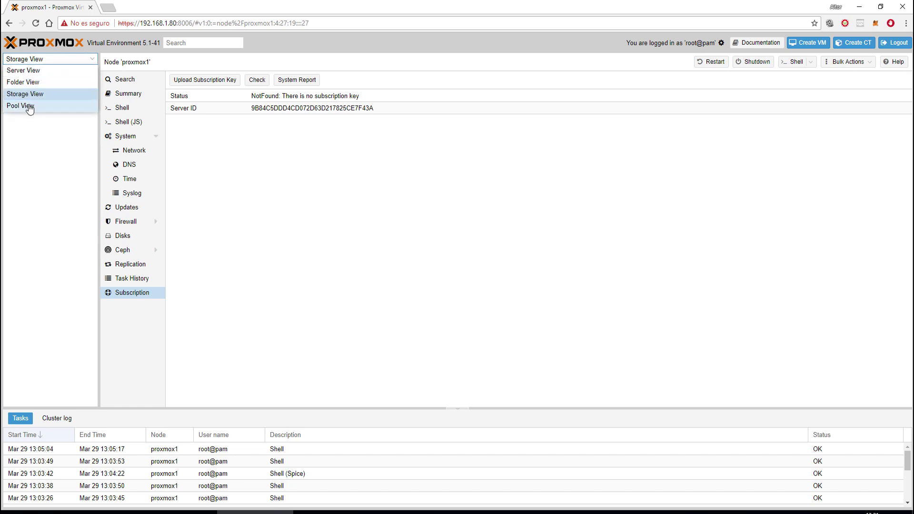
pyautogui.click(27, 105)
# - Return the tree to Server View and expand proxmox1 to show local and local-lvm
pyautogui.click(88, 62)
pyautogui.click(26, 85)
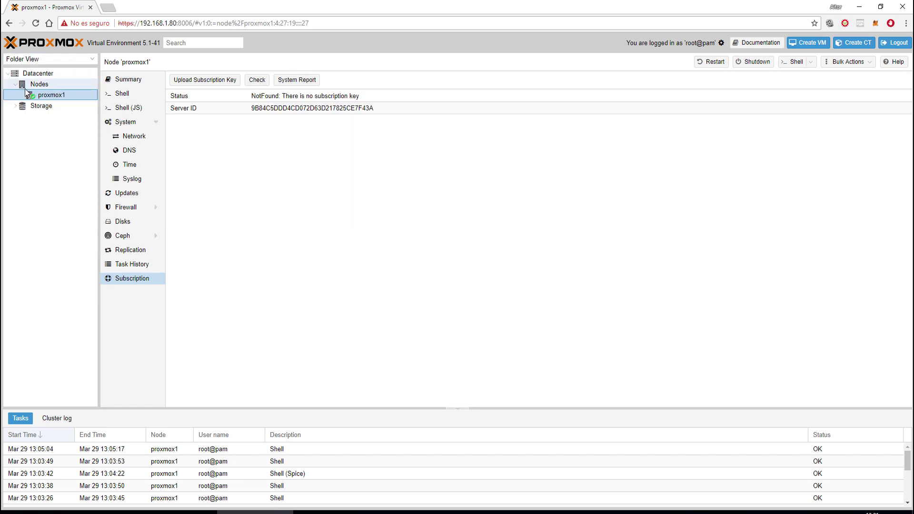
pyautogui.click(30, 106)
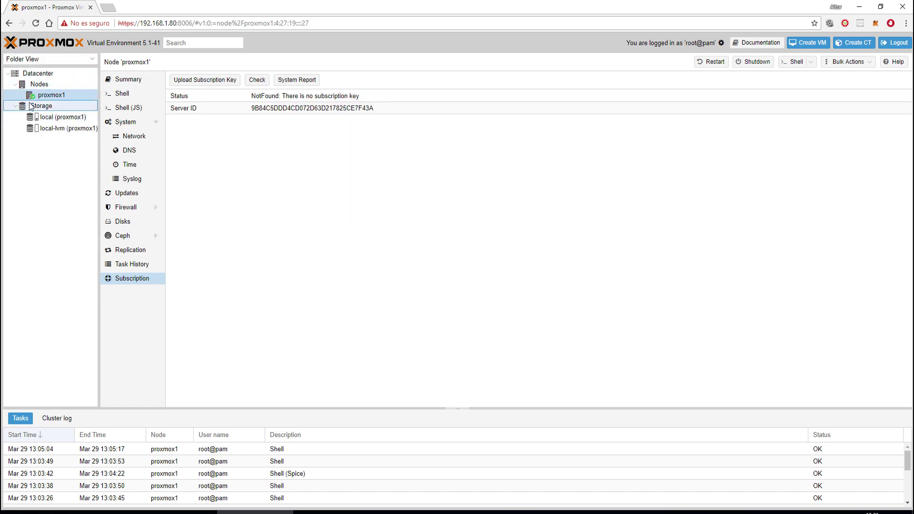
pyautogui.click(91, 60)
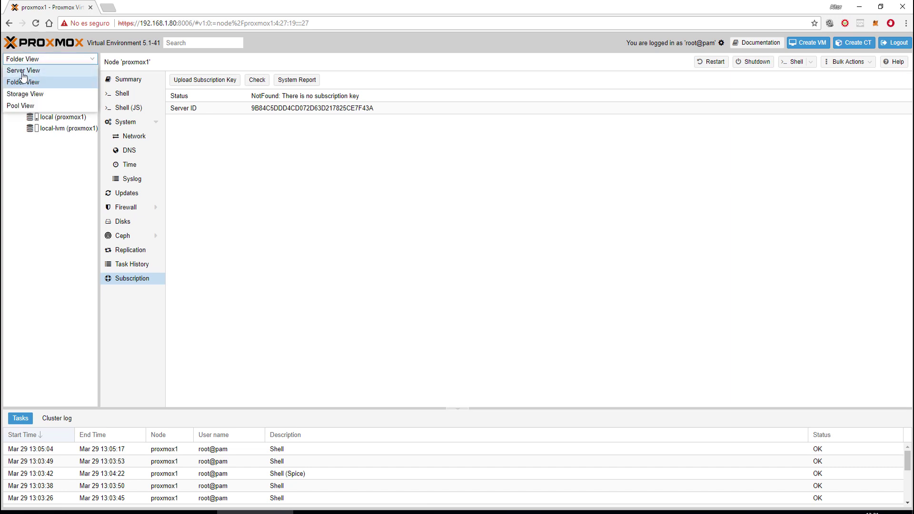
pyautogui.click(23, 72)
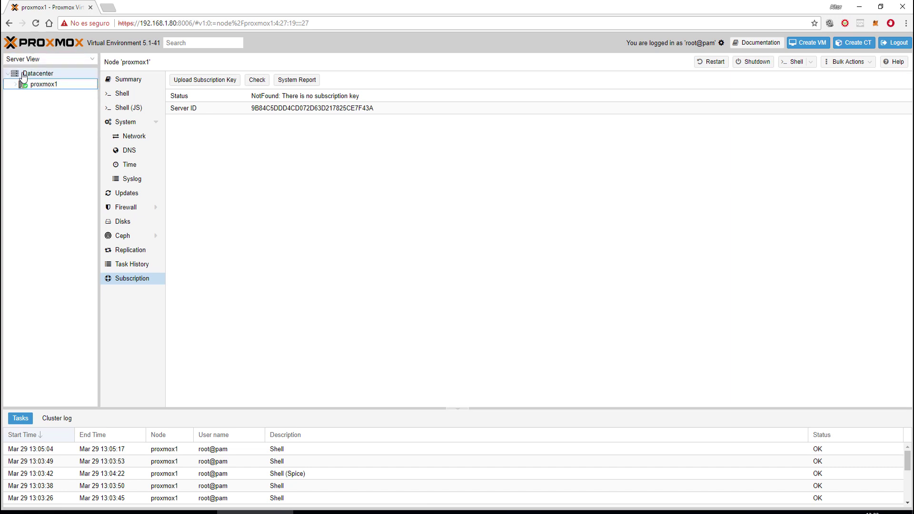
pyautogui.click(44, 85)
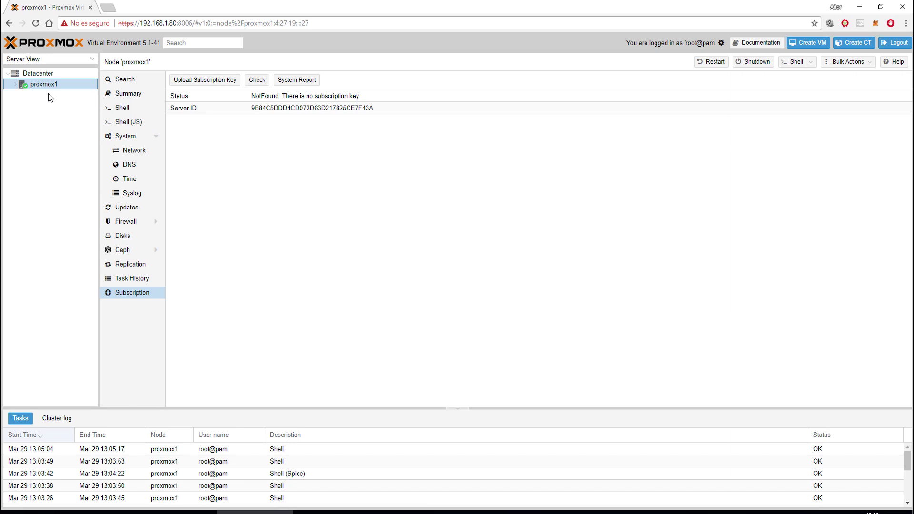
pyautogui.click(18, 84)
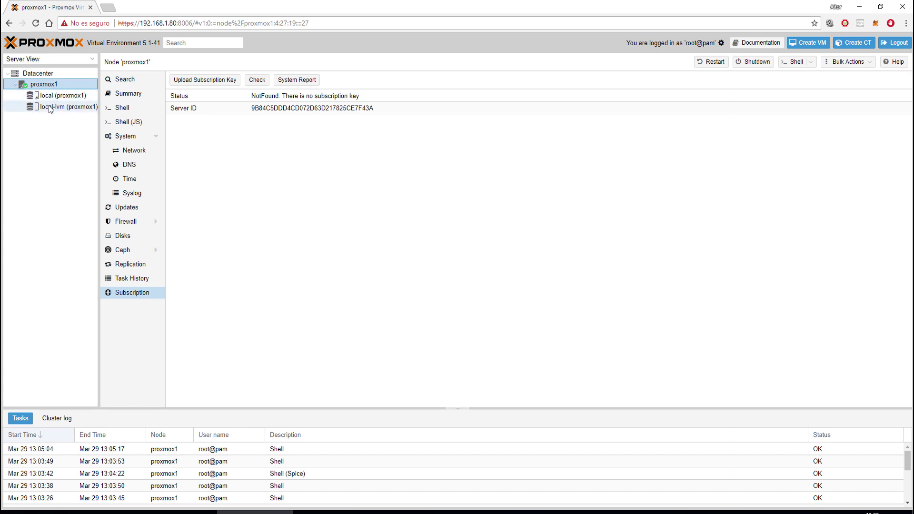
# - Show the proxmox1 Summary: 32 minutes uptime, 8.22% RAM, under 1% CPU
pyautogui.click(128, 97)
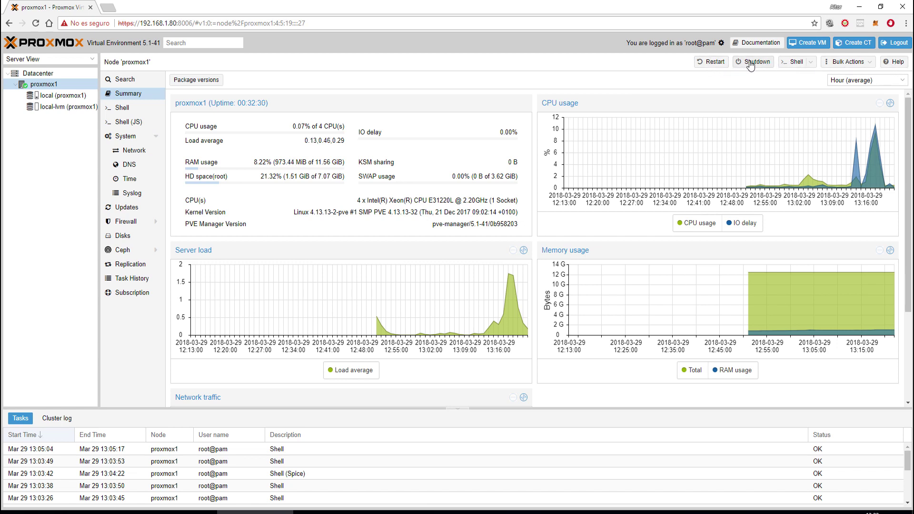
# - Open the node shell in a noVNC popup, check the iLO console, then close the popup
pyautogui.click(793, 61)
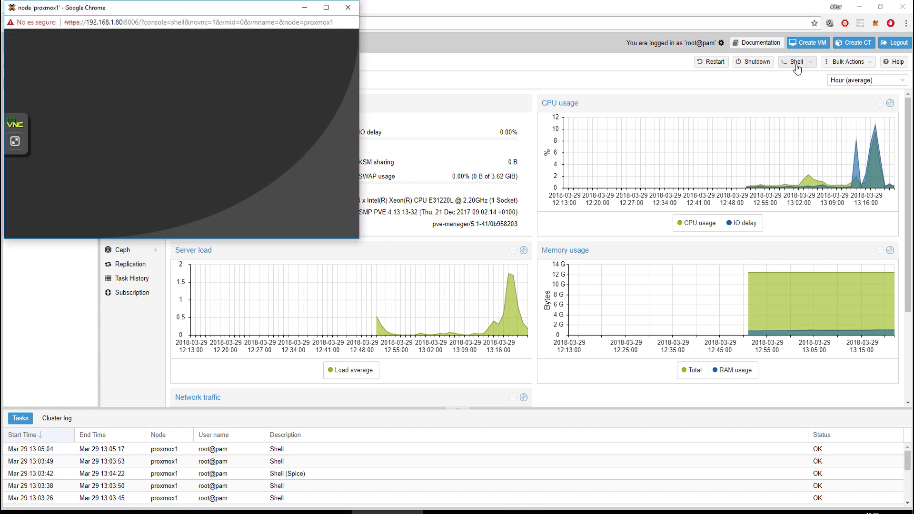
pyautogui.moveTo(112, 12); pyautogui.dragTo(299, 130)
pyautogui.click(666, 511)
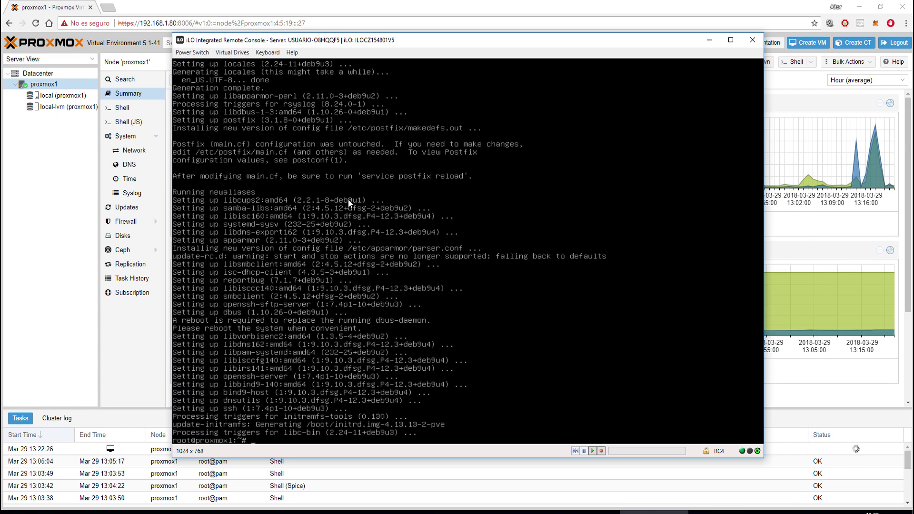
pyautogui.press('Return')
pyautogui.press('Return')
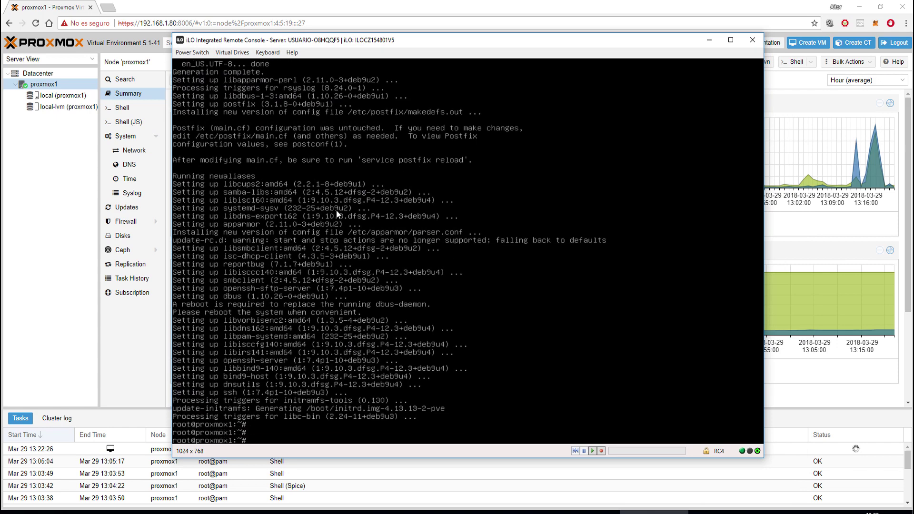
pyautogui.click(709, 39)
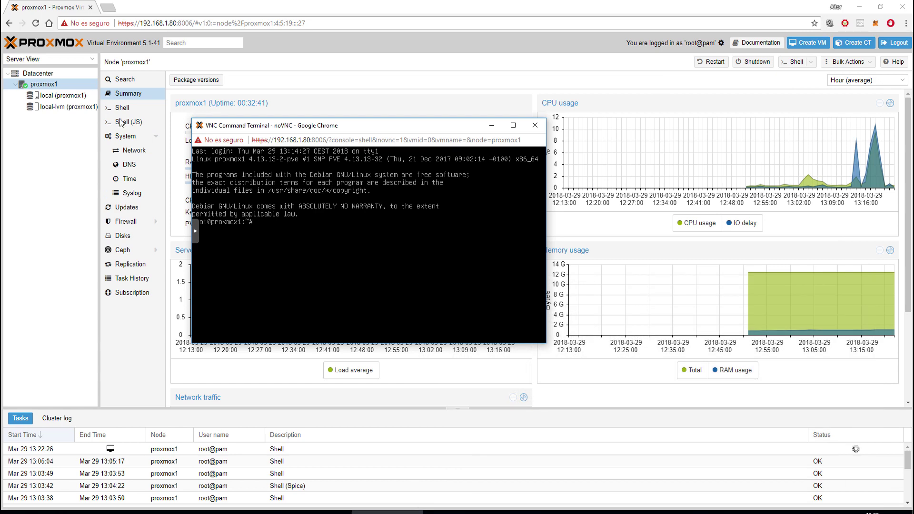
pyautogui.moveTo(240, 126); pyautogui.dragTo(288, 114)
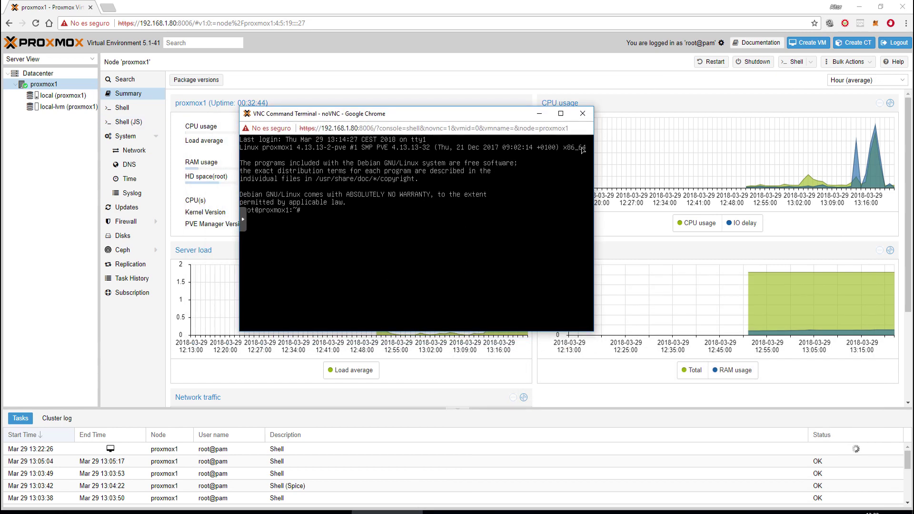
pyautogui.click(589, 115)
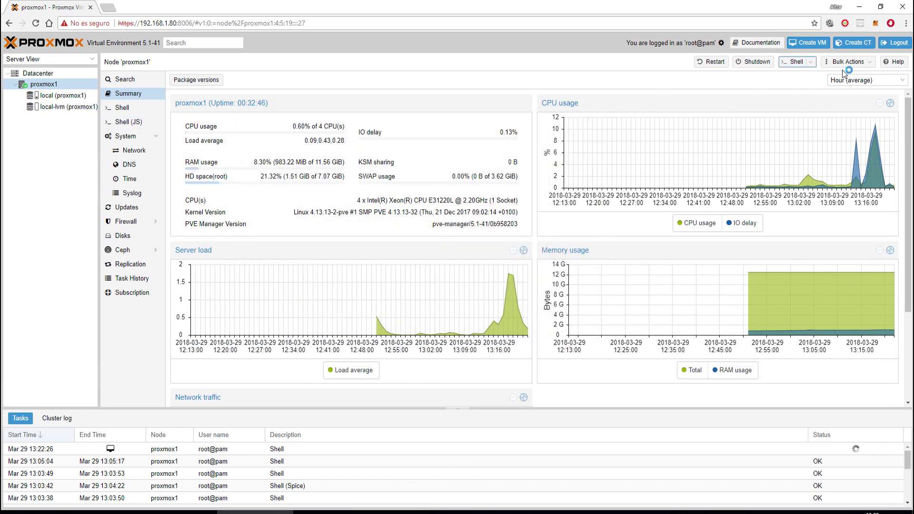
# - Try the embedded and JavaScript shells, then show proxmox1's network interfaces list
pyautogui.click(872, 64)
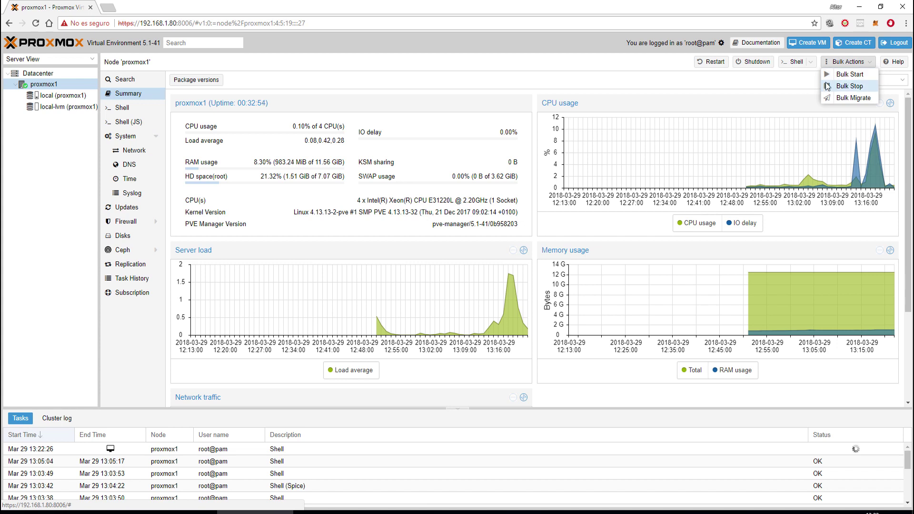
pyautogui.click(246, 89)
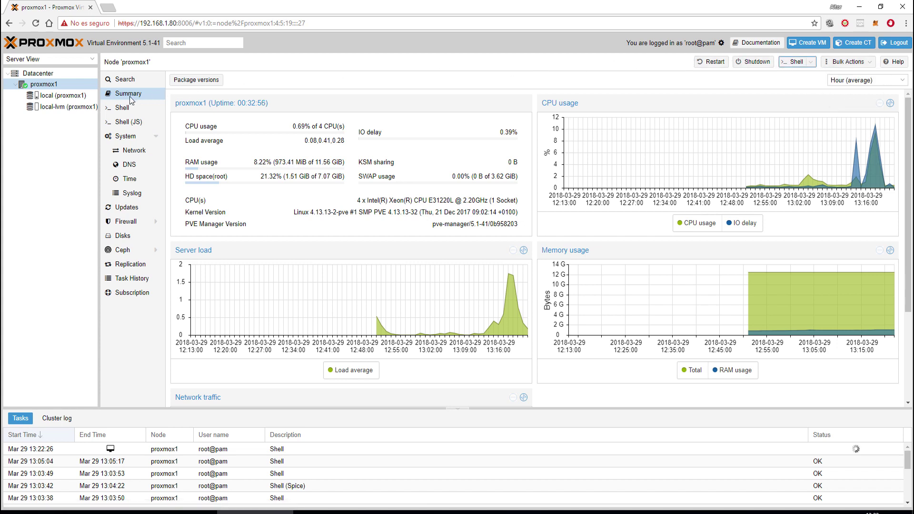
pyautogui.click(125, 110)
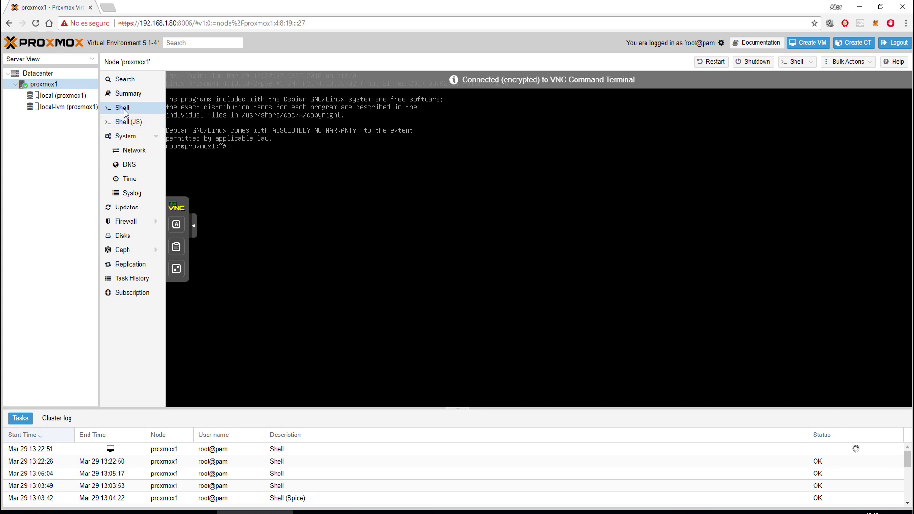
pyautogui.click(124, 122)
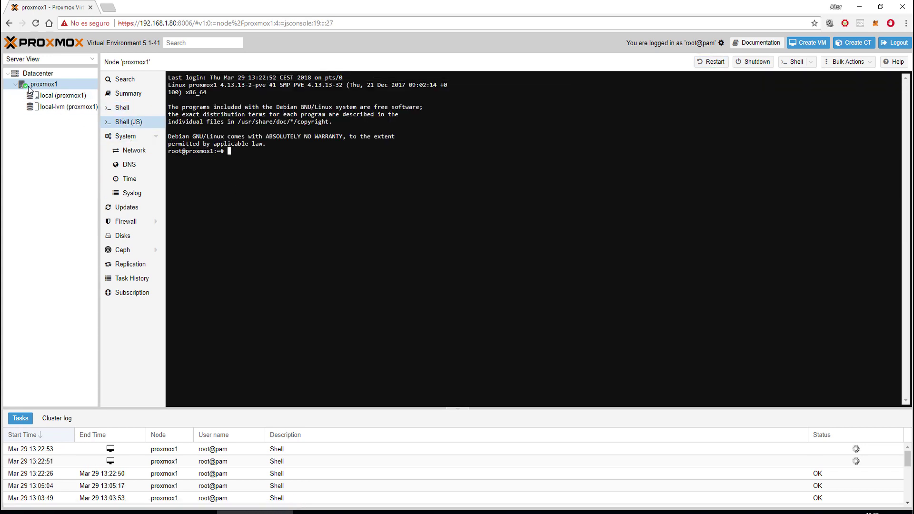
pyautogui.click(126, 146)
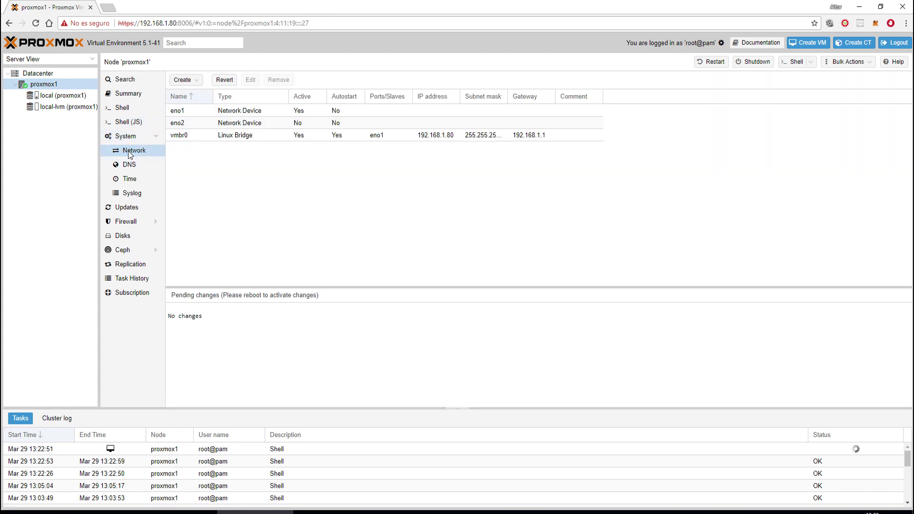
# - Open the vmbr0 Linux Bridge settings and close them without changes
pyautogui.click(229, 135)
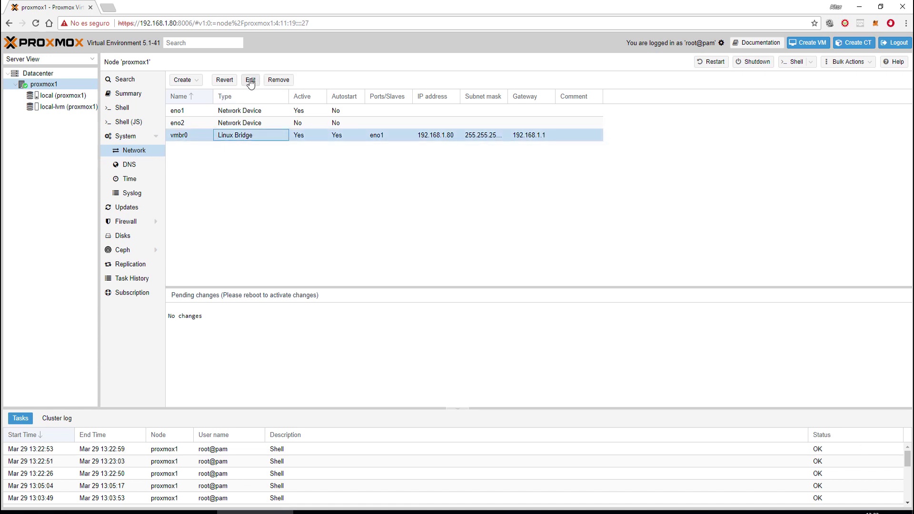
pyautogui.click(250, 81)
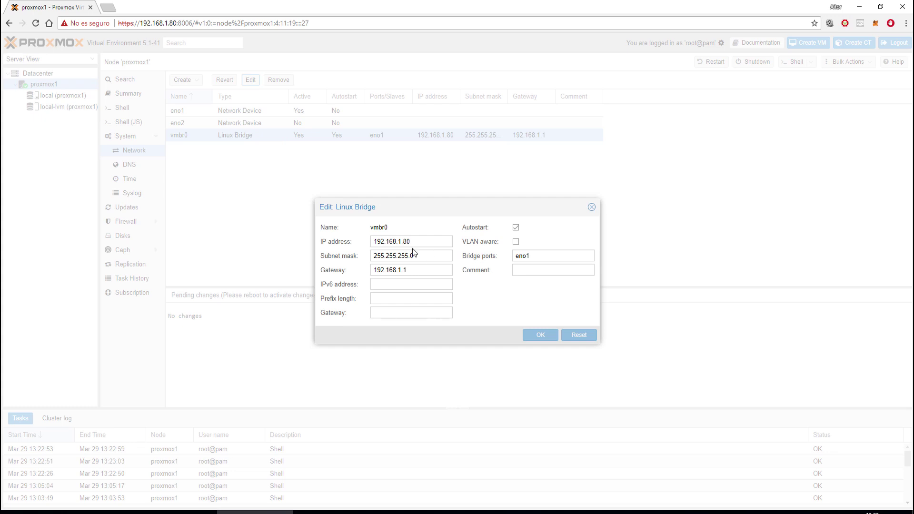
pyautogui.click(592, 207)
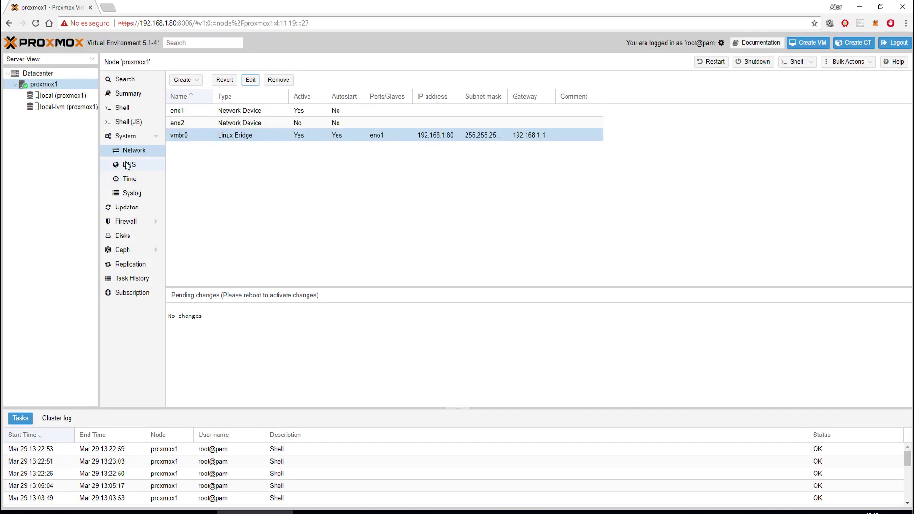
# - Check the node's DNS, Time (Europe/Madrid), Syslog and Updates pages; no updates available
pyautogui.click(127, 165)
pyautogui.click(133, 179)
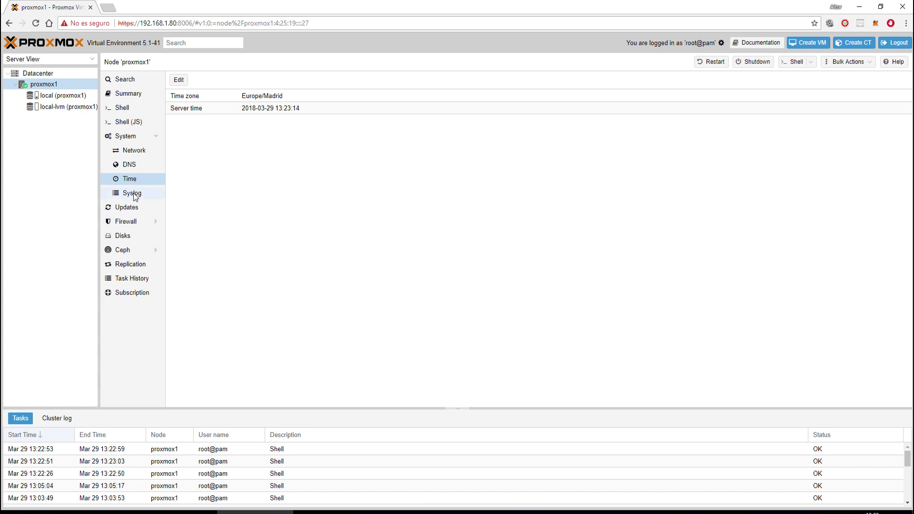
pyautogui.click(134, 193)
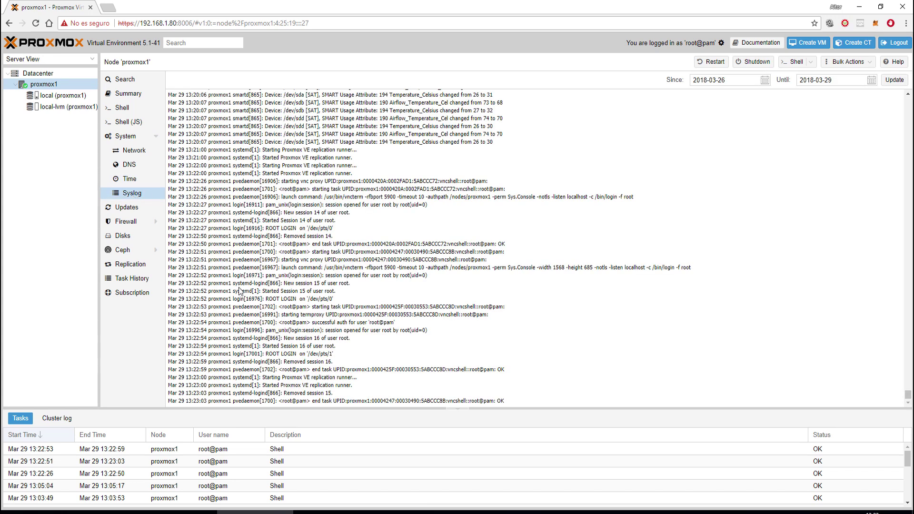
pyautogui.click(135, 209)
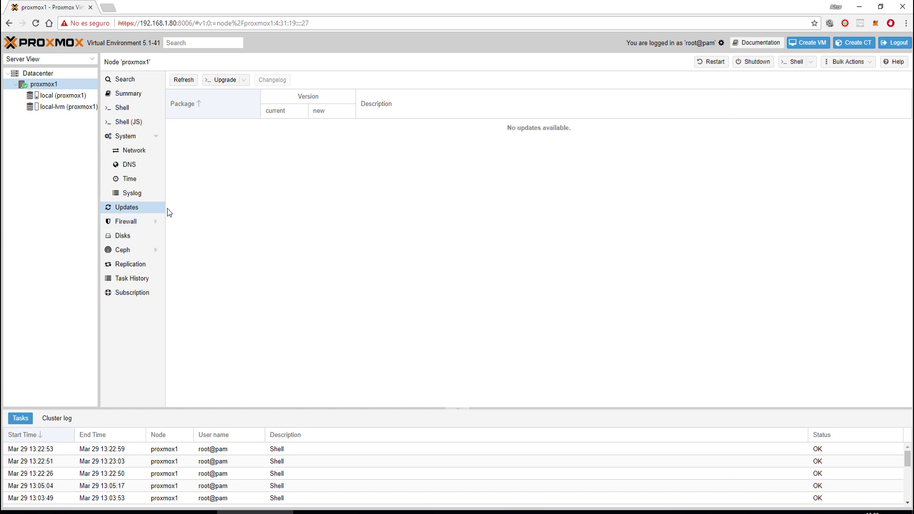
# - Run the upgrade on proxmox1, which reports the system up-to-date, and close the terminal
pyautogui.click(225, 80)
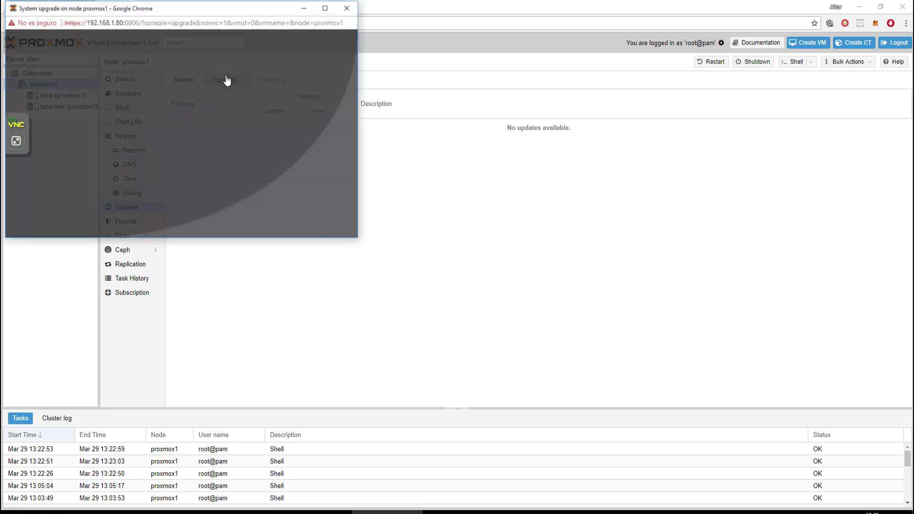
pyautogui.moveTo(103, 14); pyautogui.dragTo(247, 93)
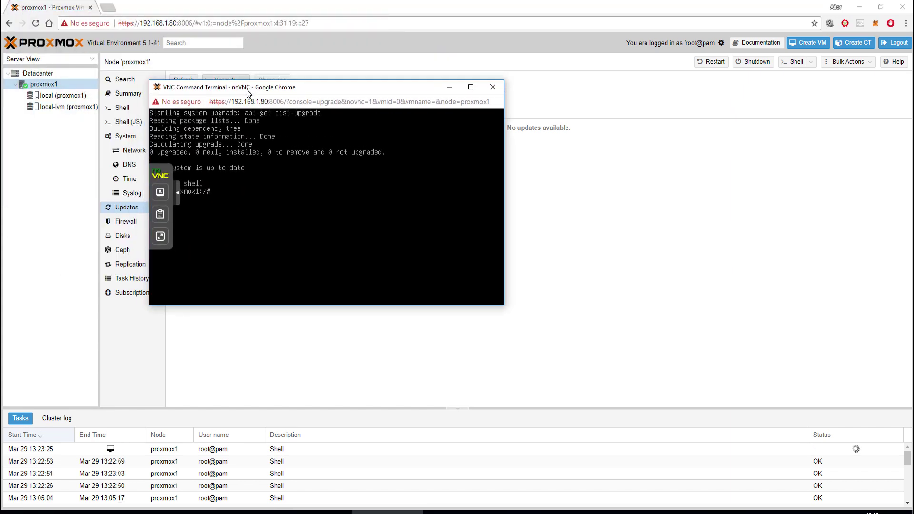
pyautogui.click(493, 88)
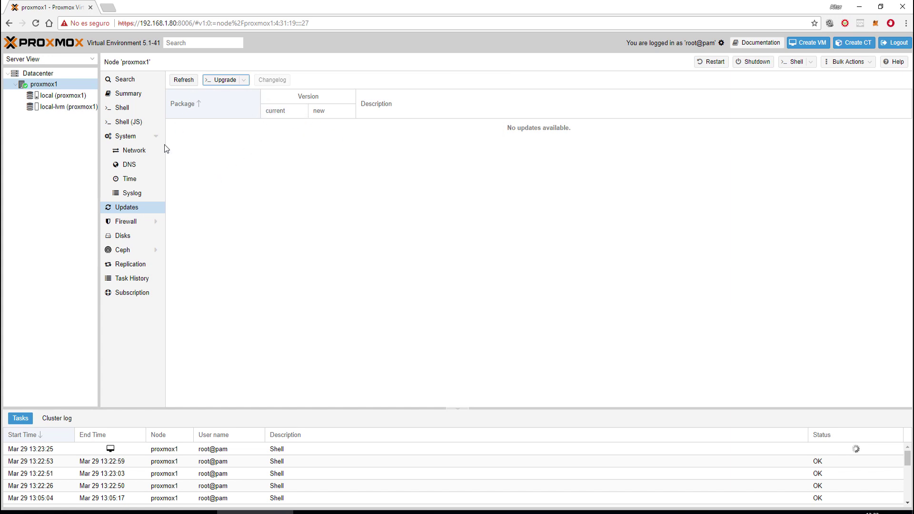
# - View the node's empty firewall rules, then its disk list
pyautogui.click(126, 224)
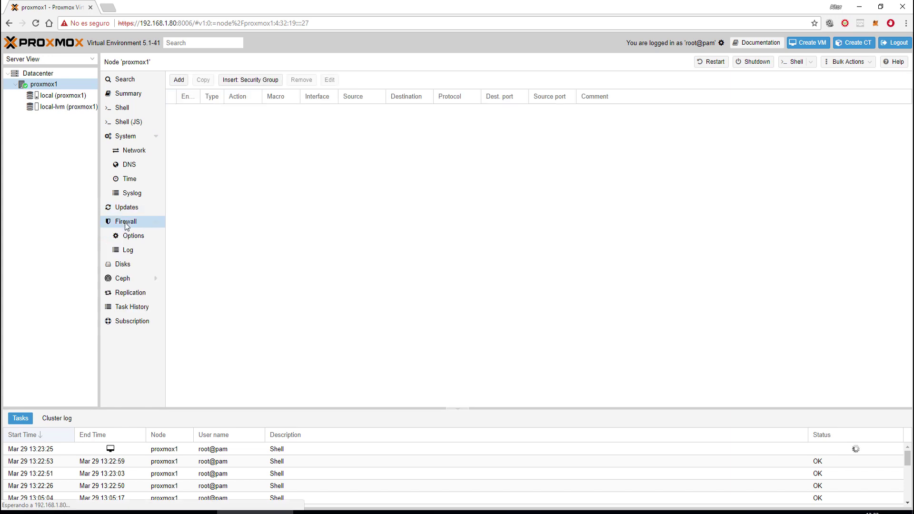
pyautogui.click(121, 222)
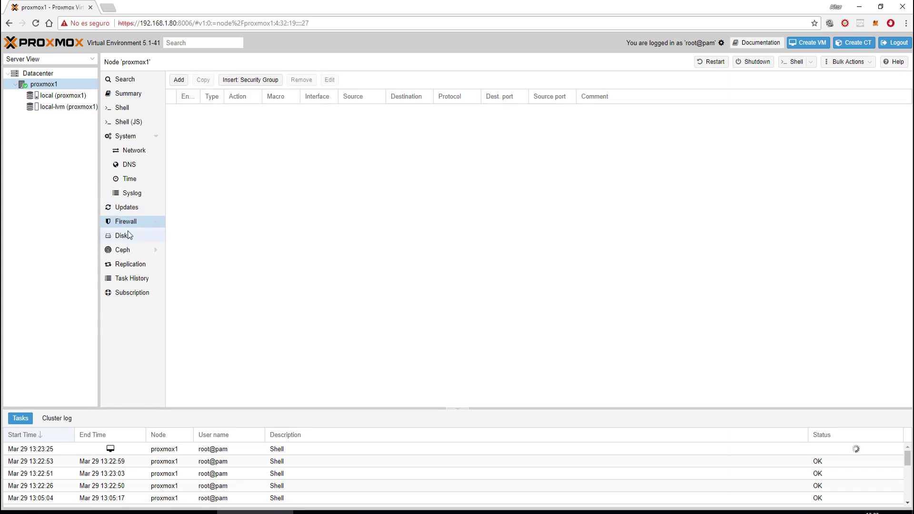
pyautogui.click(127, 234)
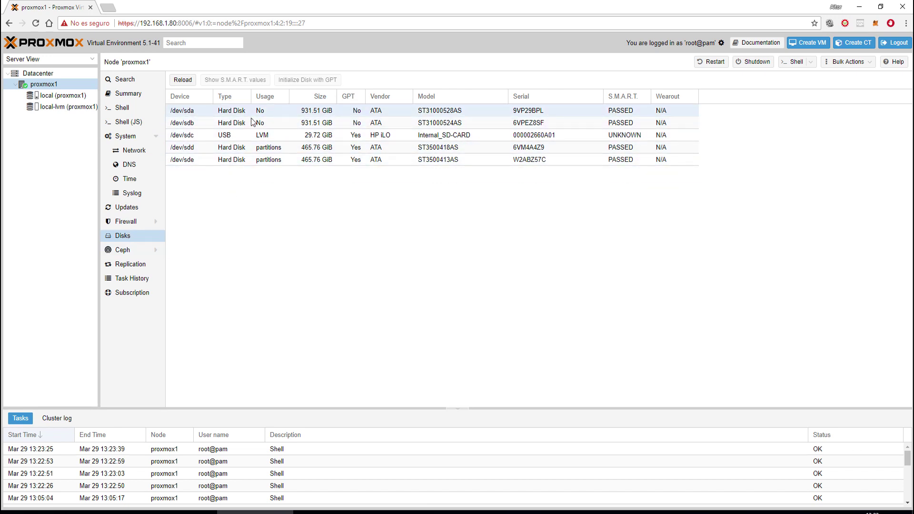
pyautogui.click(318, 110)
pyautogui.click(308, 125)
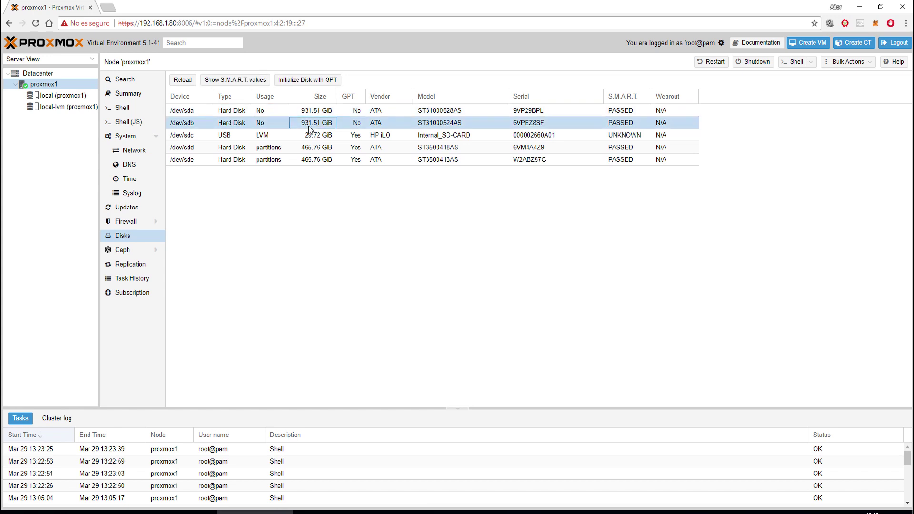
pyautogui.click(307, 109)
pyautogui.click(308, 123)
pyautogui.click(308, 148)
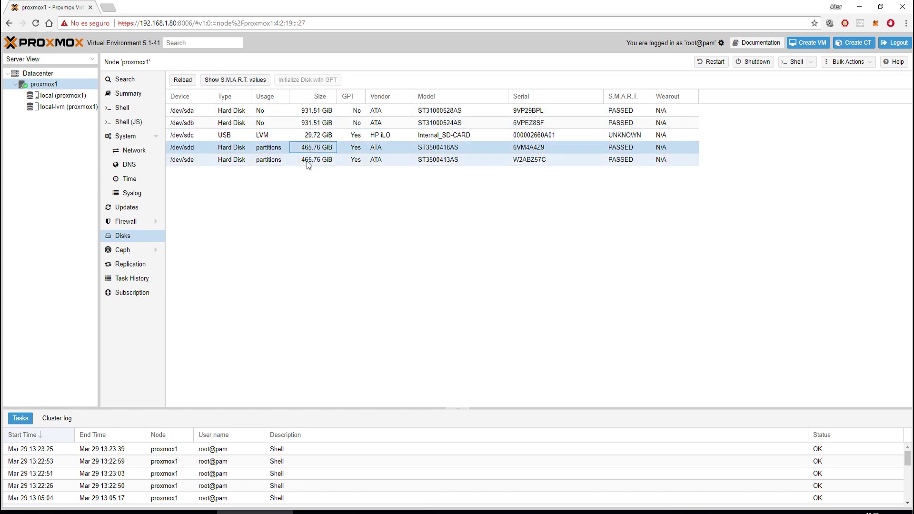
pyautogui.click(307, 159)
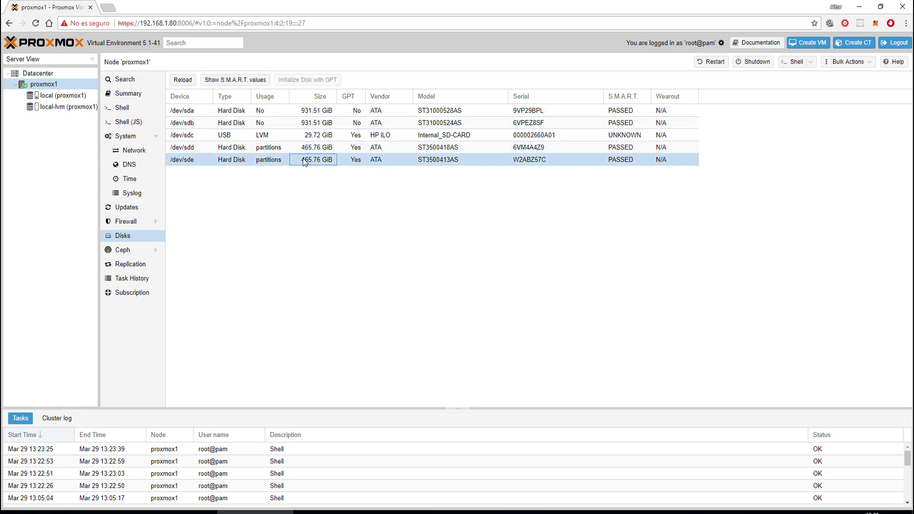
pyautogui.click(317, 135)
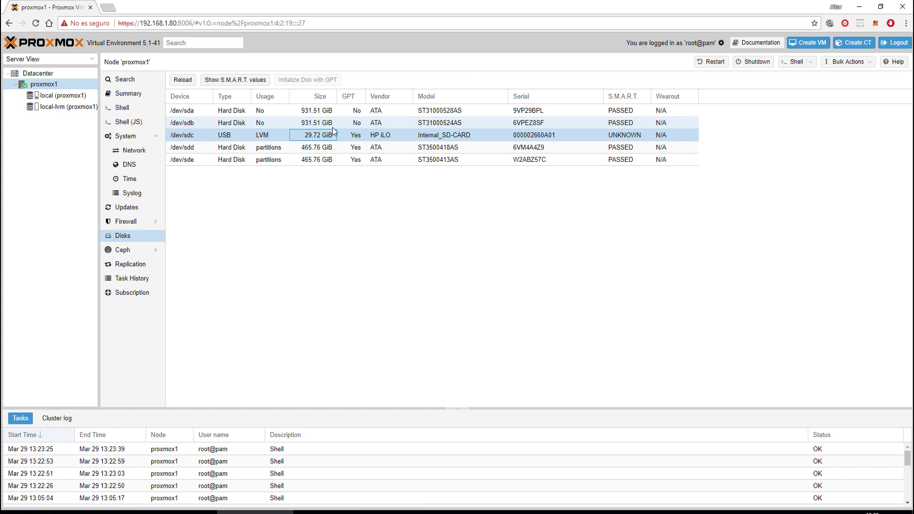
pyautogui.click(190, 122)
pyautogui.click(197, 112)
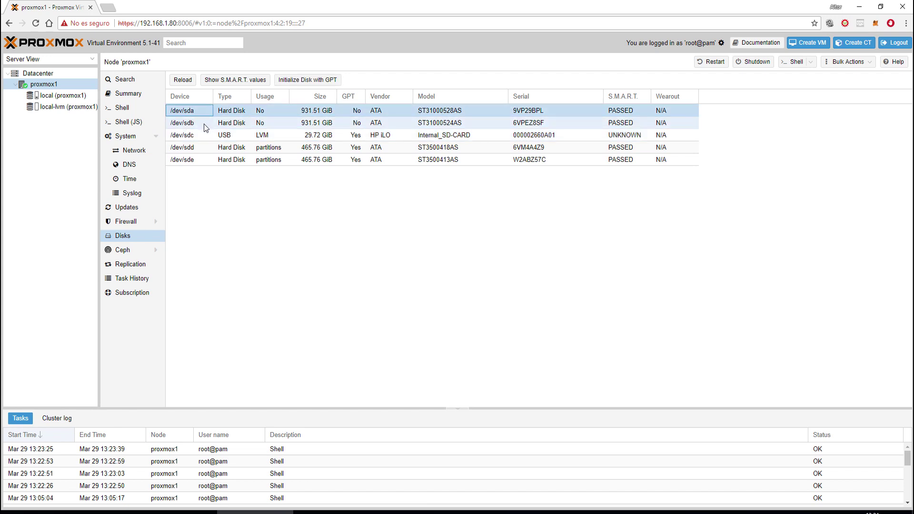
pyautogui.click(204, 124)
pyautogui.click(205, 113)
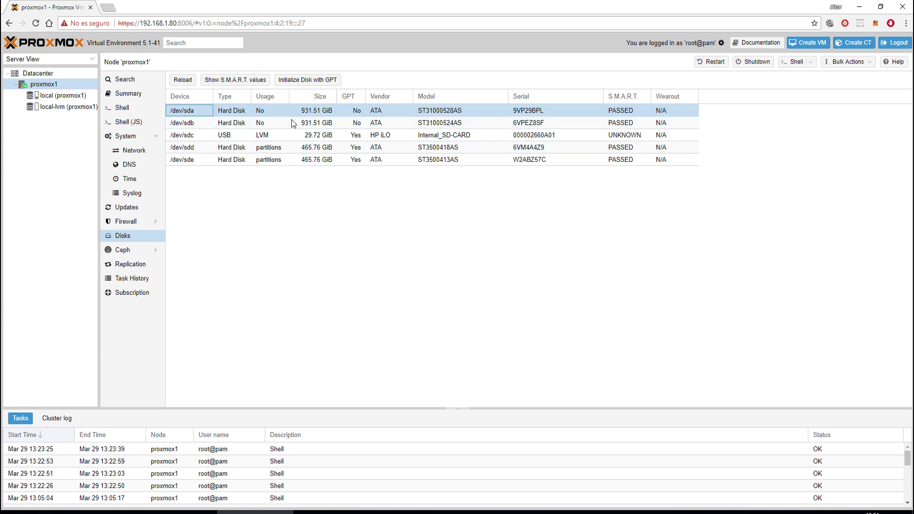
pyautogui.click(278, 136)
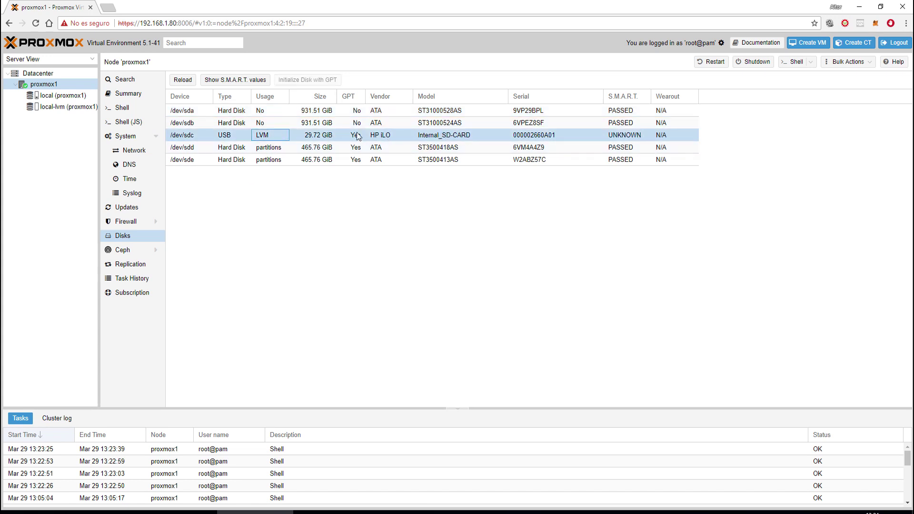
pyautogui.click(314, 112)
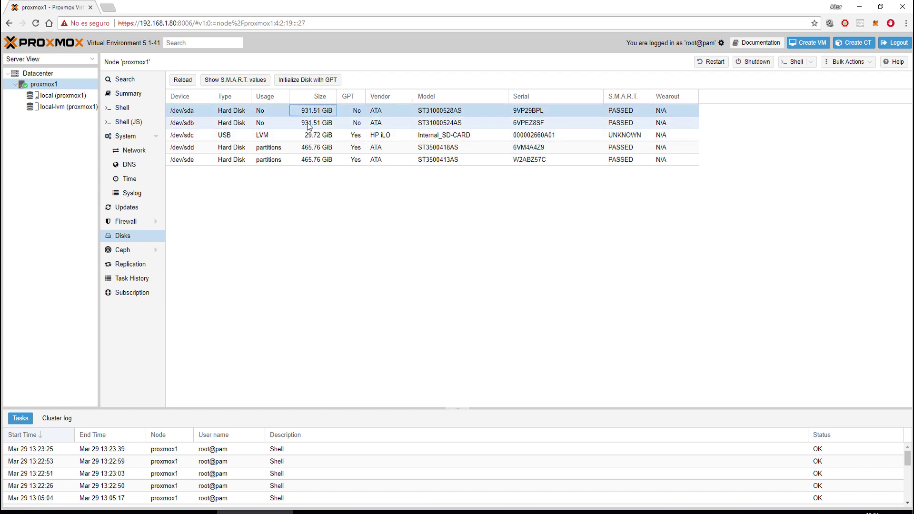
pyautogui.click(307, 161)
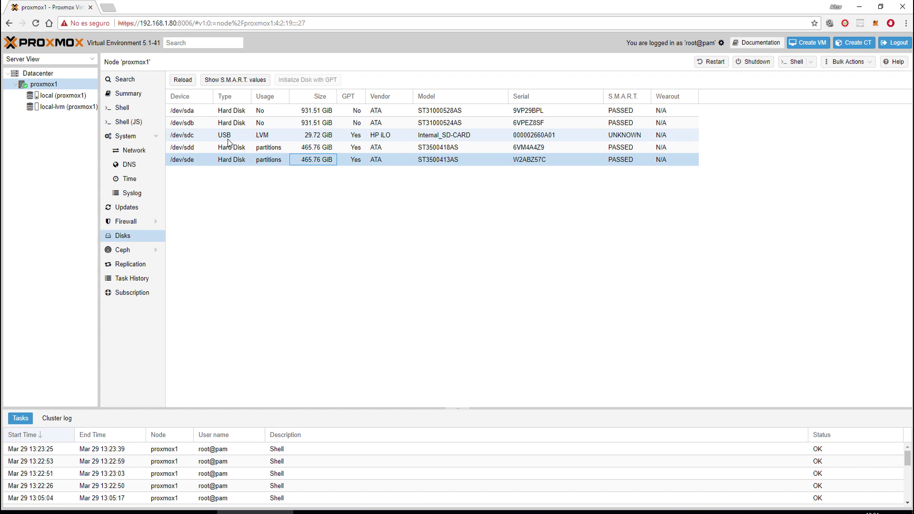
pyautogui.click(131, 265)
# - Review the node's task history and re-check its subscription status
pyautogui.click(122, 282)
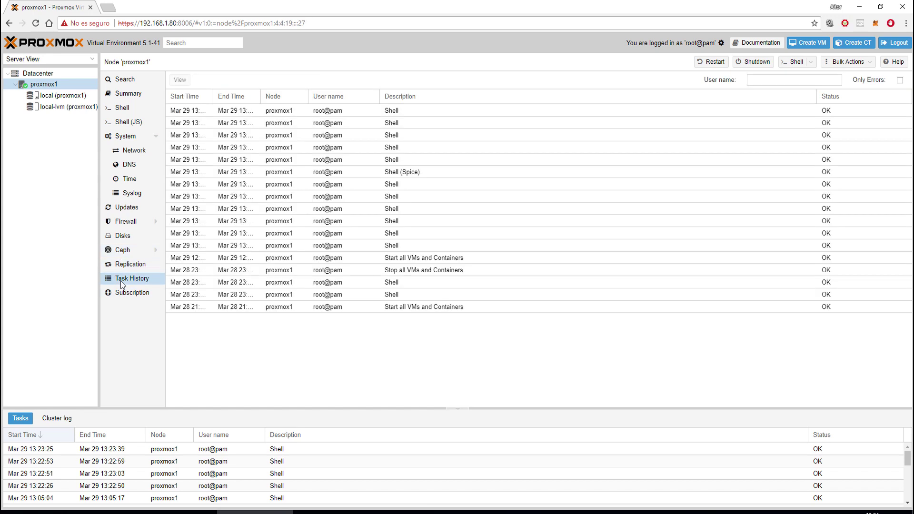
pyautogui.click(126, 293)
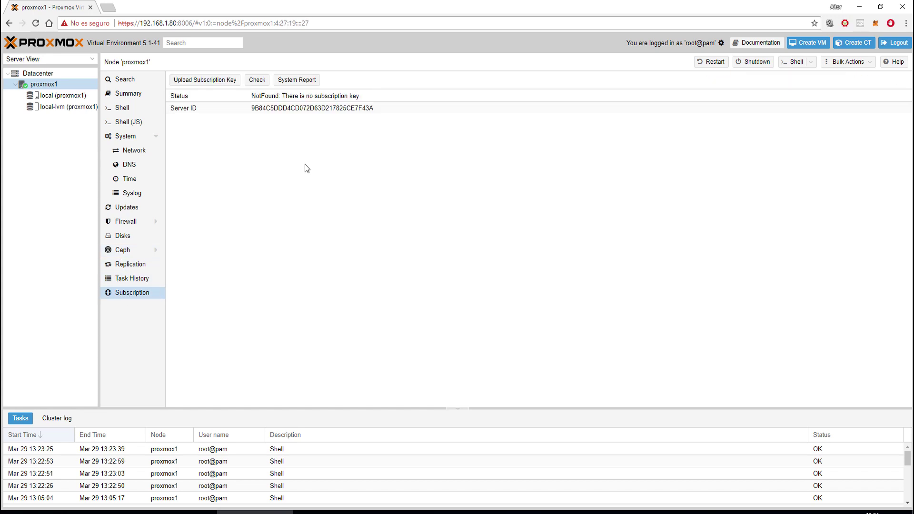
pyautogui.click(257, 79)
# - Switch between the local and local-lvm storages in the tree
pyautogui.click(61, 95)
pyautogui.click(56, 107)
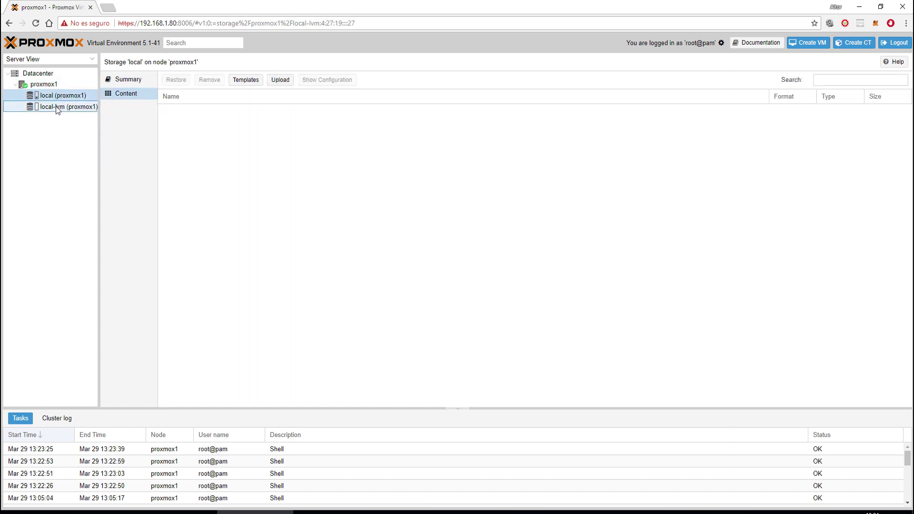
pyautogui.click(49, 96)
pyautogui.click(66, 108)
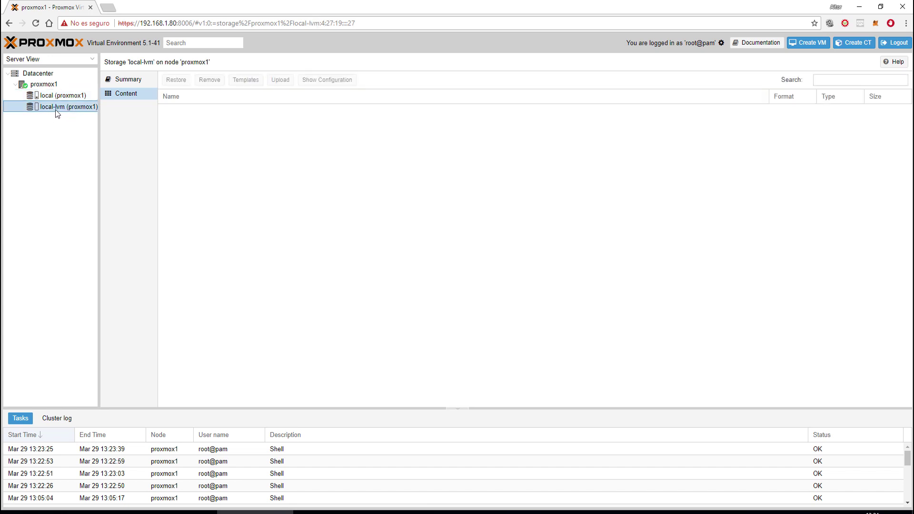
pyautogui.click(56, 97)
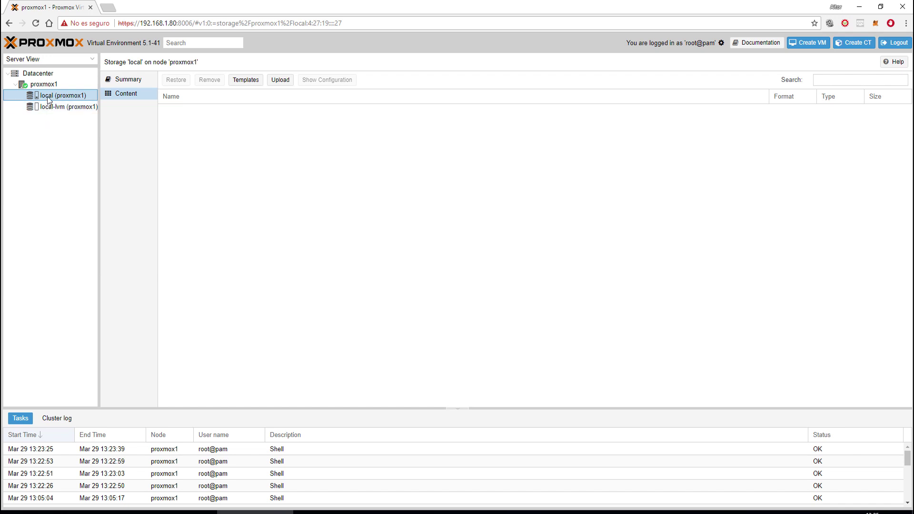
# - Compare the local and local-lvm summaries; local shows 21.32% usage (1.51 GiB of 7.07 GiB)
pyautogui.click(125, 79)
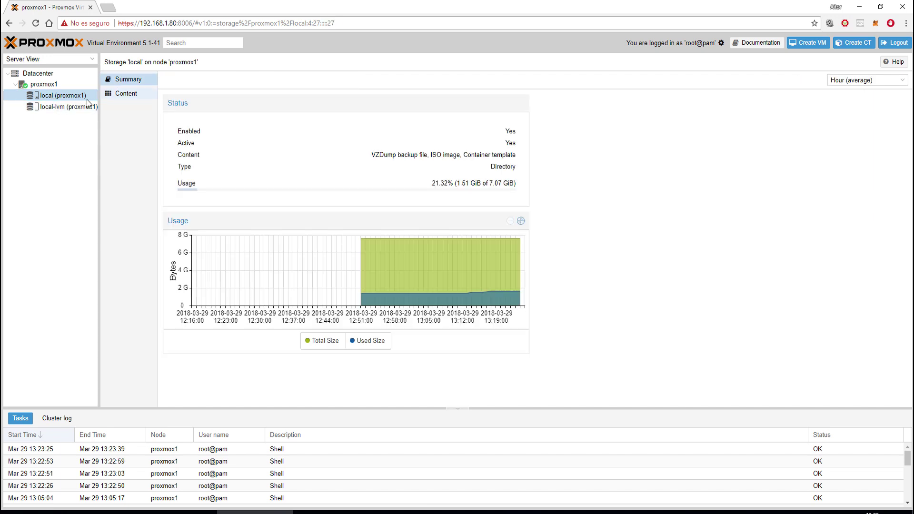
pyautogui.click(65, 107)
pyautogui.click(52, 96)
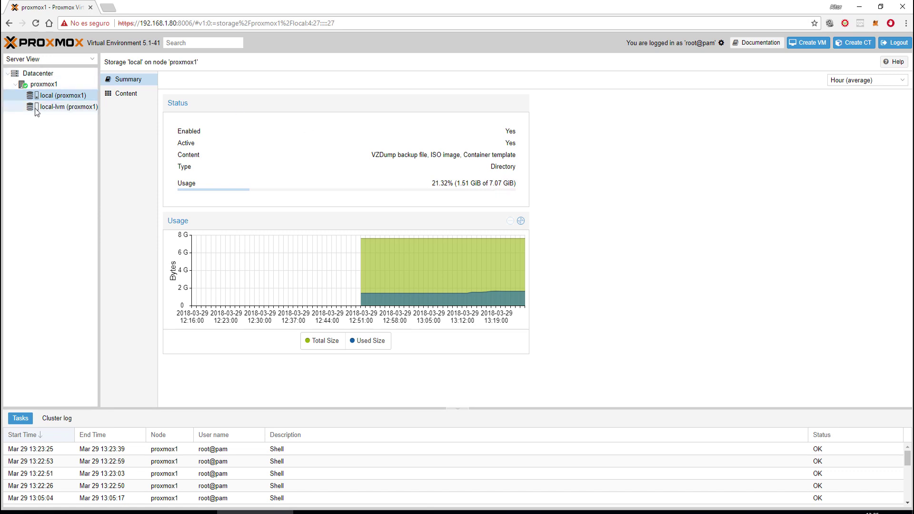
pyautogui.click(47, 107)
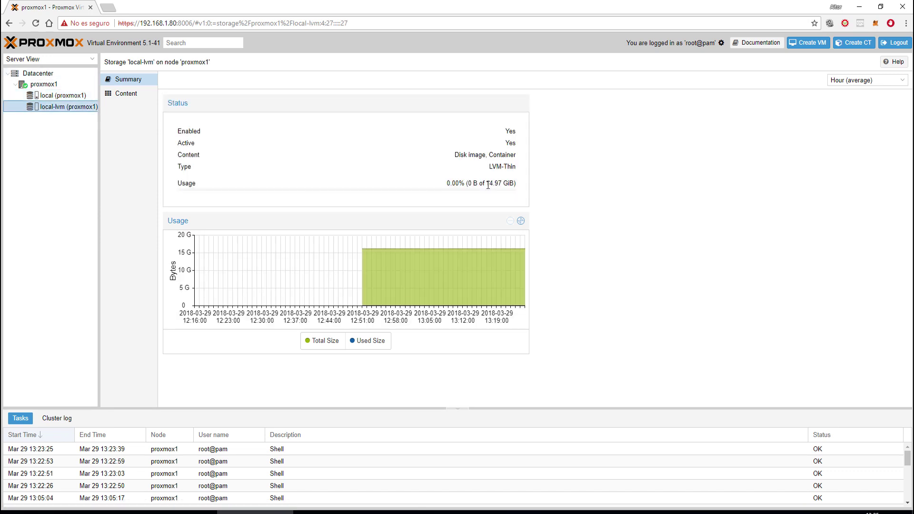
pyautogui.moveTo(485, 184); pyautogui.dragTo(507, 185)
pyautogui.click(483, 196)
pyautogui.click(75, 96)
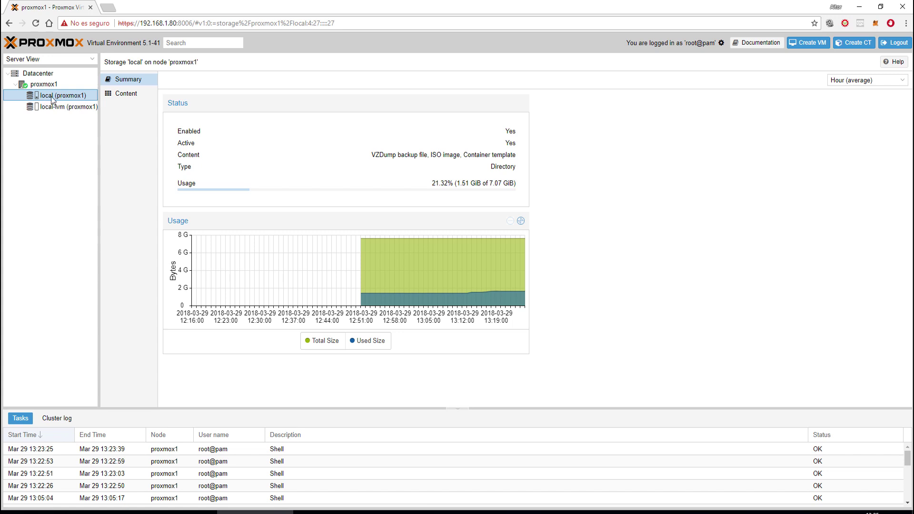
pyautogui.moveTo(375, 157); pyautogui.dragTo(516, 158)
pyautogui.click(515, 159)
pyautogui.moveTo(466, 155); pyautogui.dragTo(512, 154)
pyautogui.click(513, 154)
# - List local's content and browse the ubuntu-14.04, debian-6.0 and alpine-3.3 templates without downloading
pyautogui.click(134, 95)
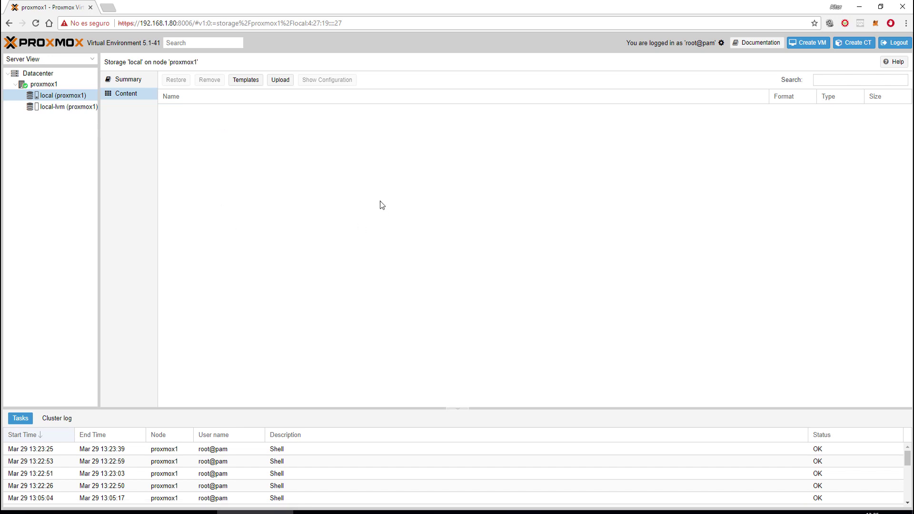
pyautogui.click(241, 84)
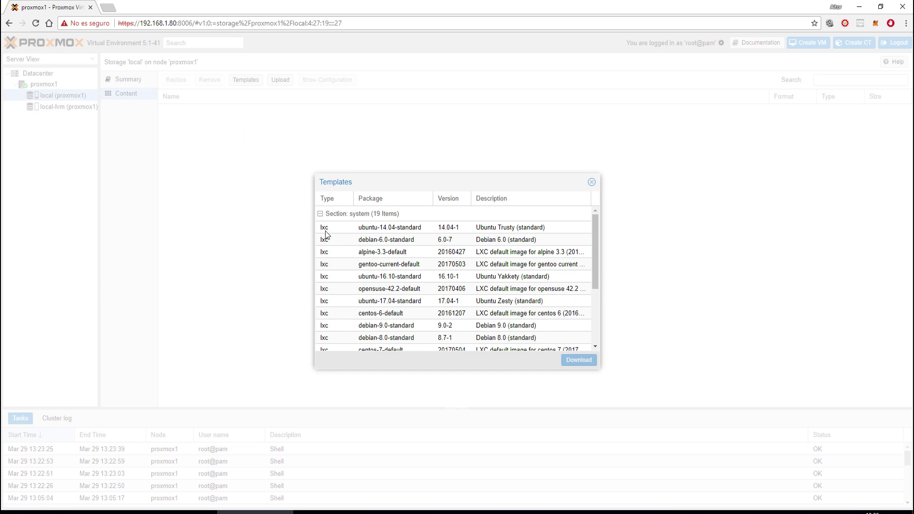
pyautogui.click(384, 229)
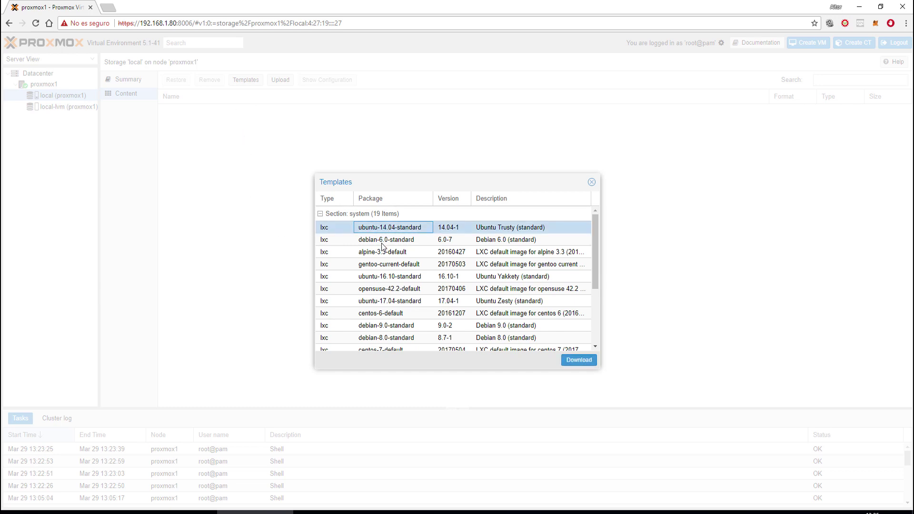
pyautogui.click(376, 239)
pyautogui.click(372, 252)
pyautogui.scroll(-3, 374, 262)
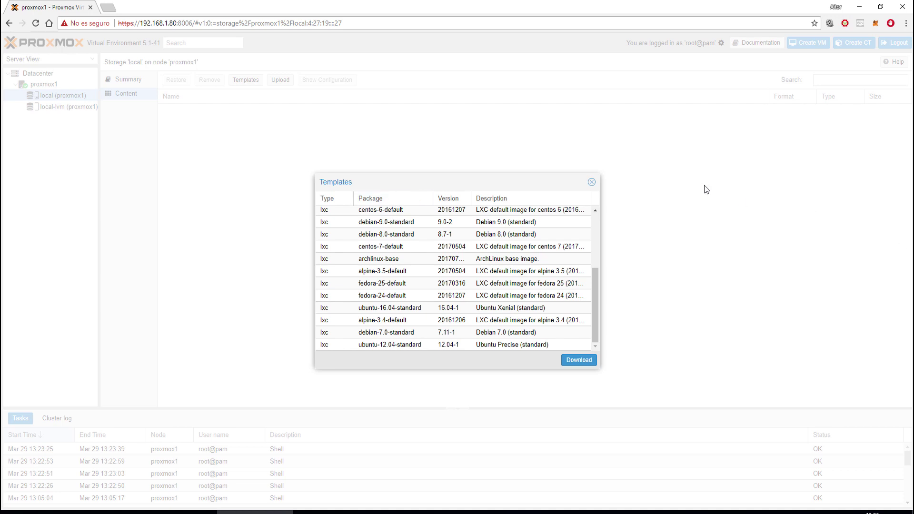
pyautogui.click(591, 182)
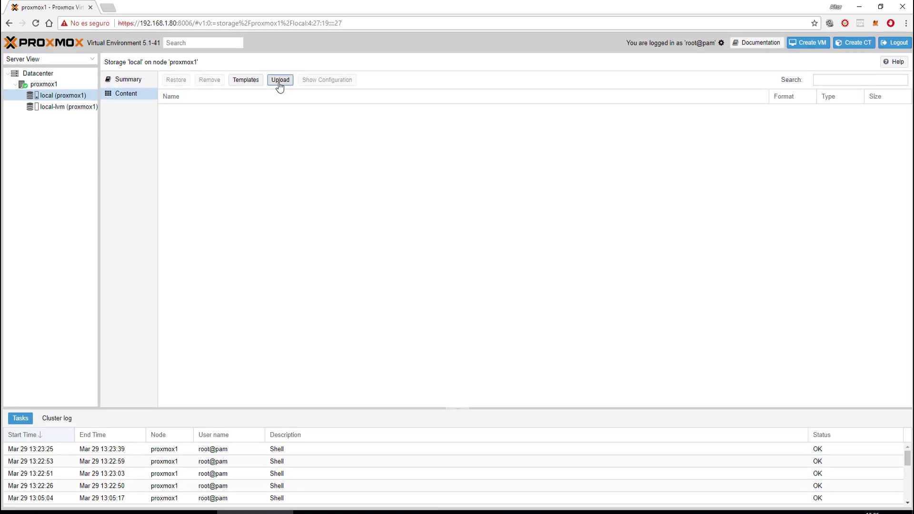
# - Open Upload with ISO image type, close it unused, and show local-lvm's empty Content
pyautogui.click(280, 83)
pyautogui.click(482, 263)
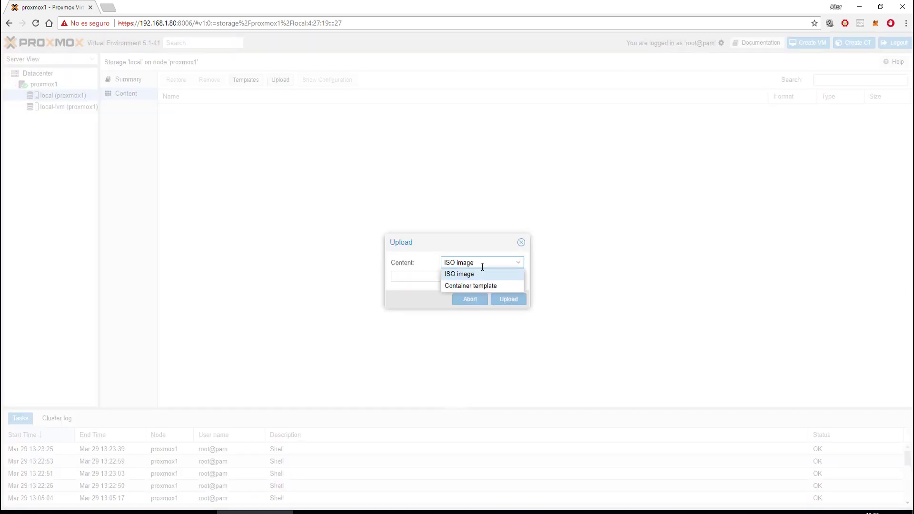
pyautogui.click(465, 272)
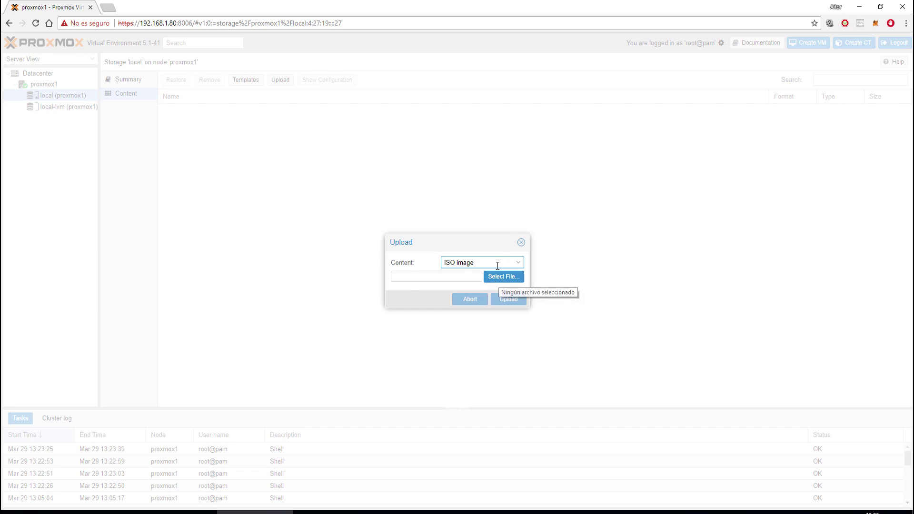
pyautogui.click(521, 243)
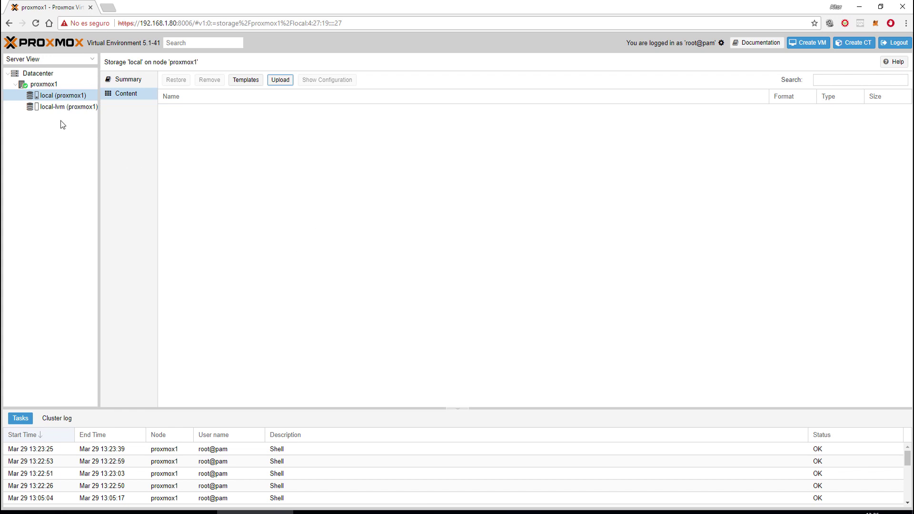
pyautogui.click(47, 109)
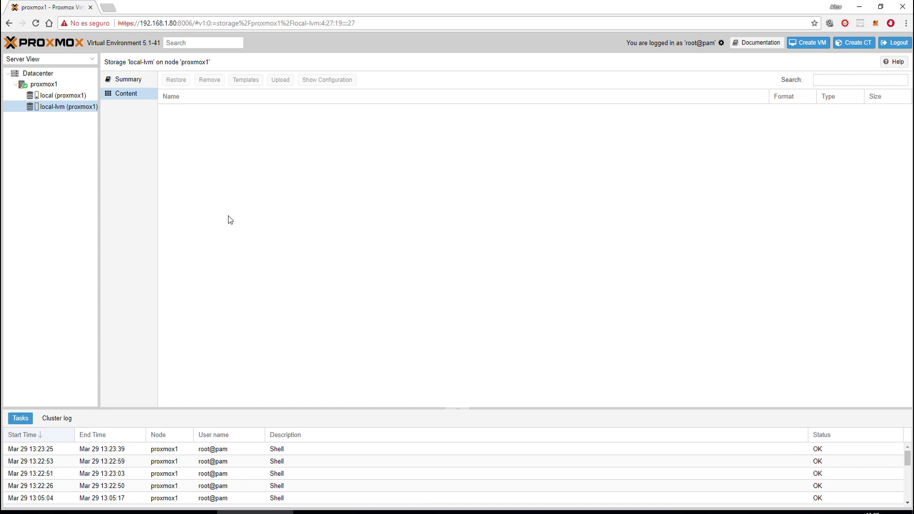
# - Review the local and local-lvm summaries and physical disks, then the Datacenter Storage list
pyautogui.click(63, 95)
pyautogui.click(150, 81)
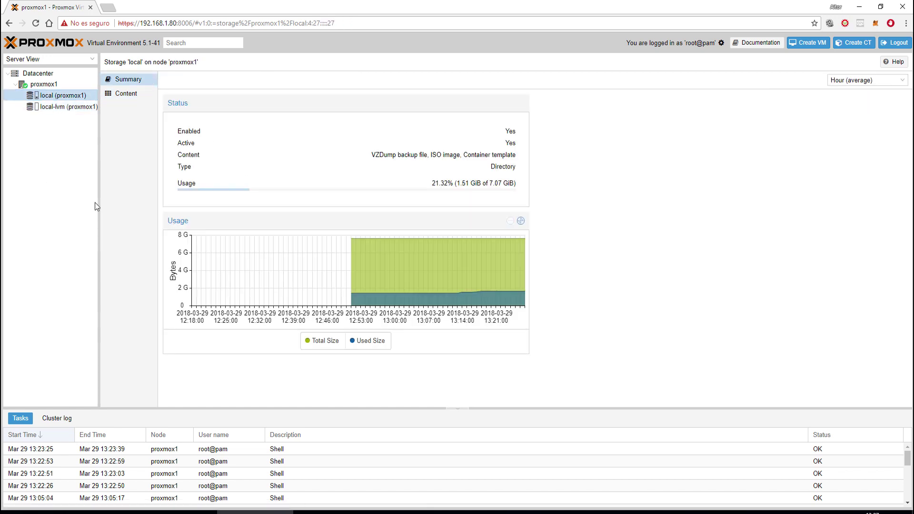
pyautogui.click(59, 107)
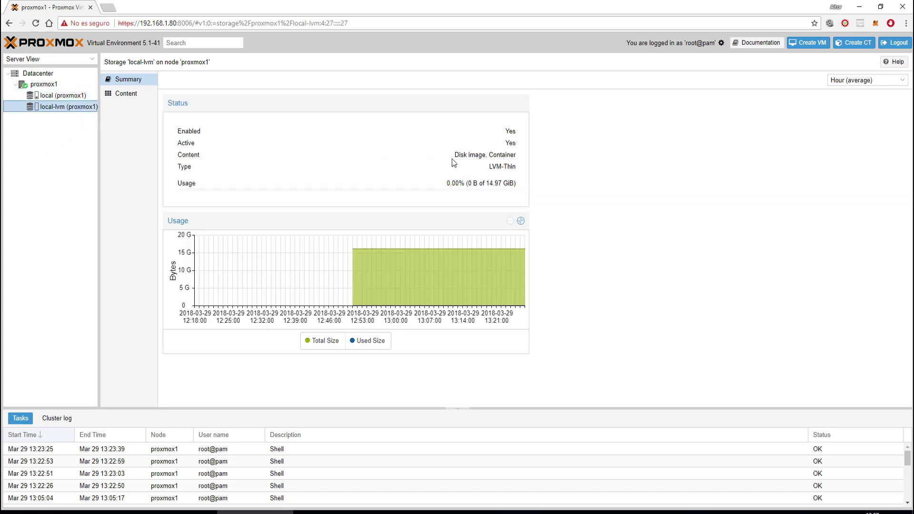
pyautogui.moveTo(452, 161); pyautogui.dragTo(518, 154)
pyautogui.click(514, 154)
pyautogui.click(493, 156)
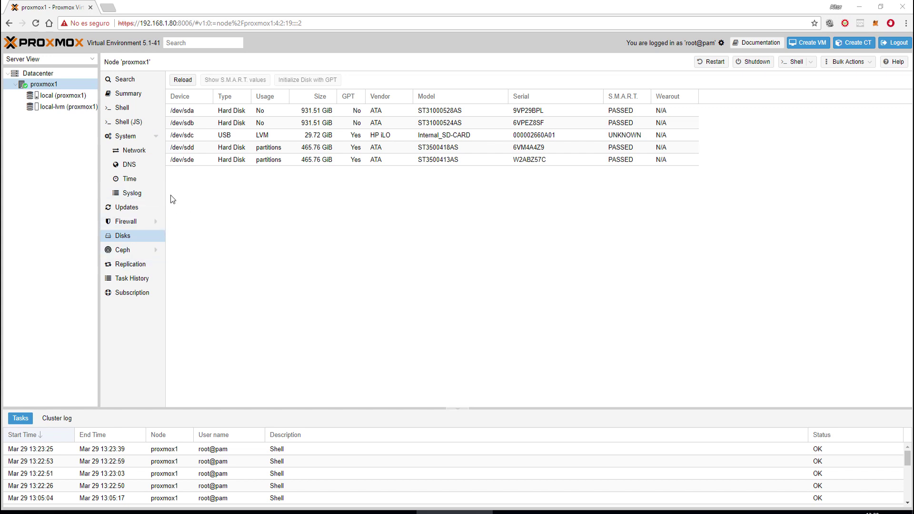
pyautogui.click(43, 74)
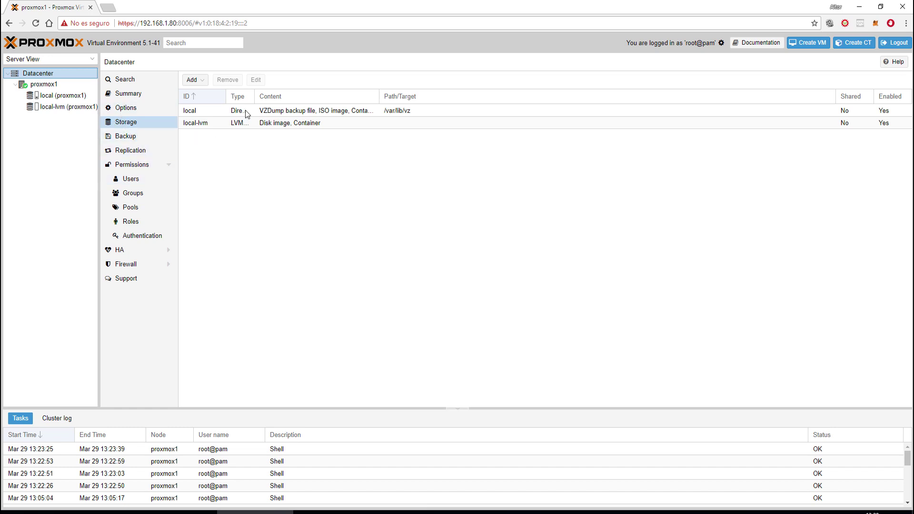
# - Widen the storage list's ID column, then select the local-lvm and local entries
pyautogui.moveTo(227, 98); pyautogui.dragTo(234, 98)
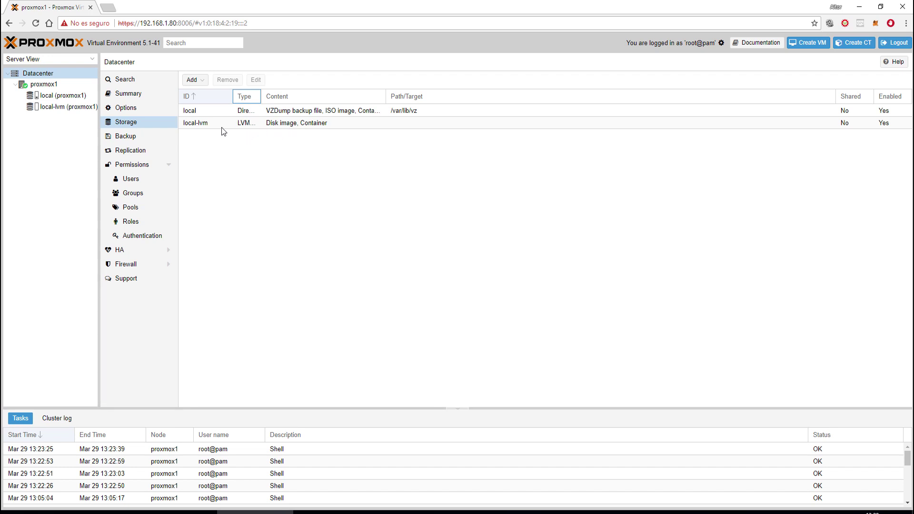
pyautogui.click(205, 124)
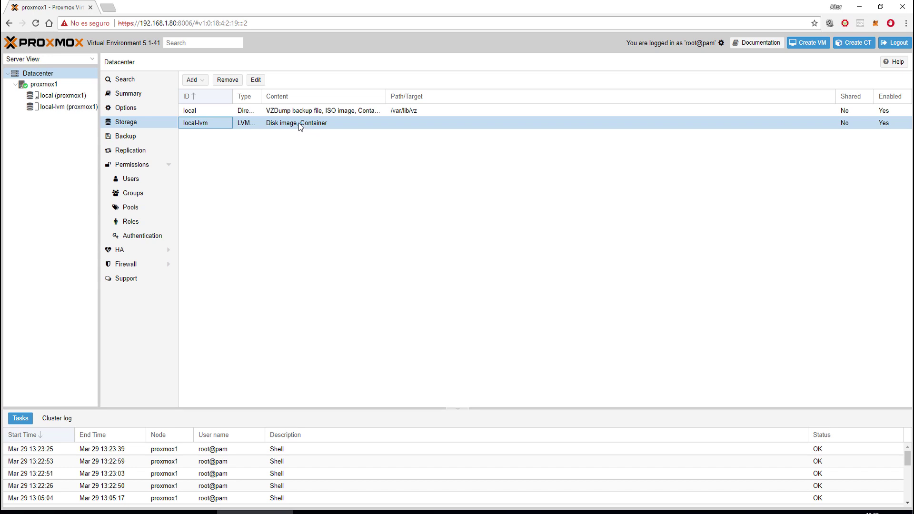
pyautogui.click(324, 114)
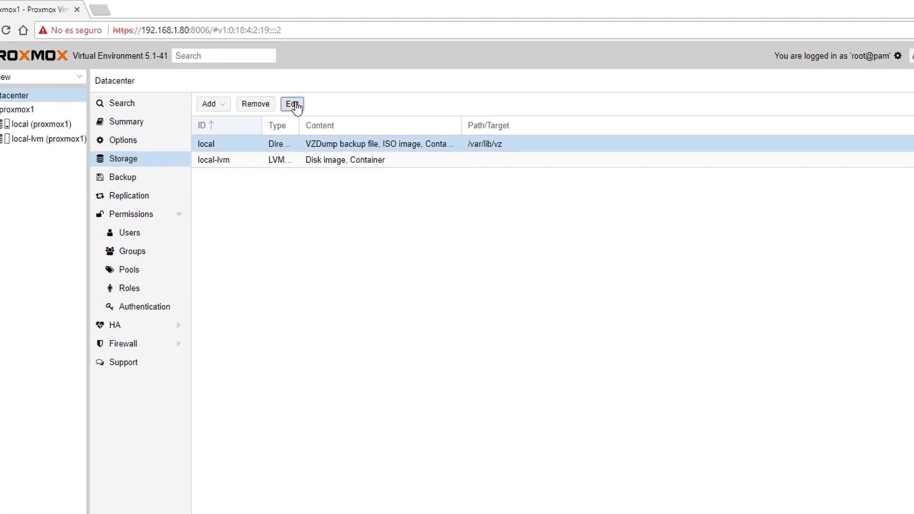
pyautogui.click(295, 106)
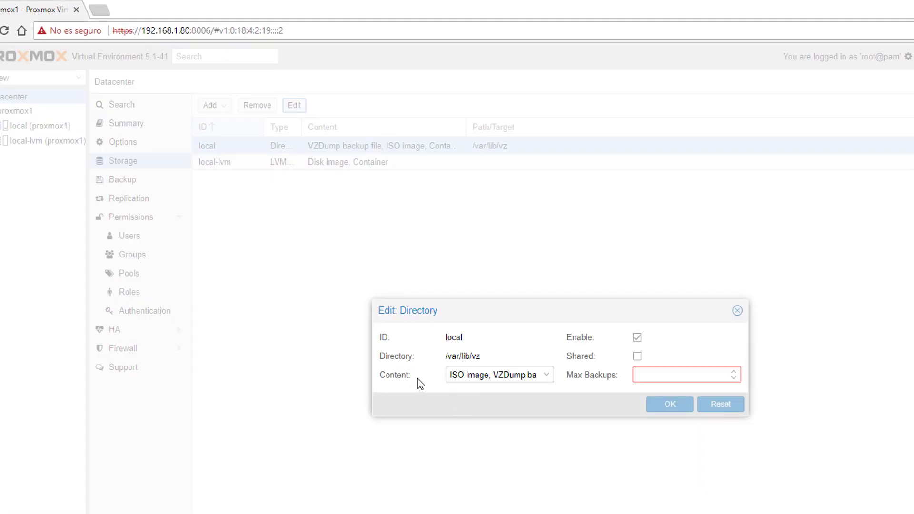
pyautogui.click(547, 375)
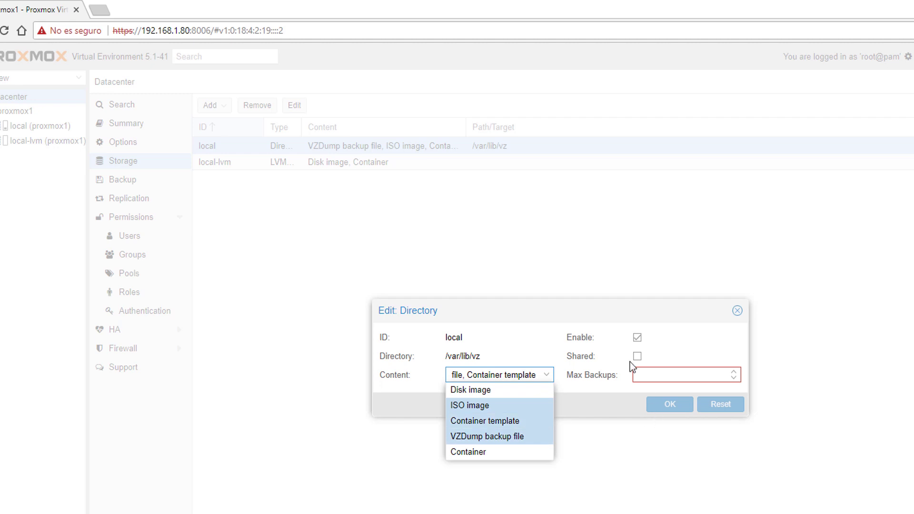
pyautogui.moveTo(564, 302); pyautogui.dragTo(547, 287)
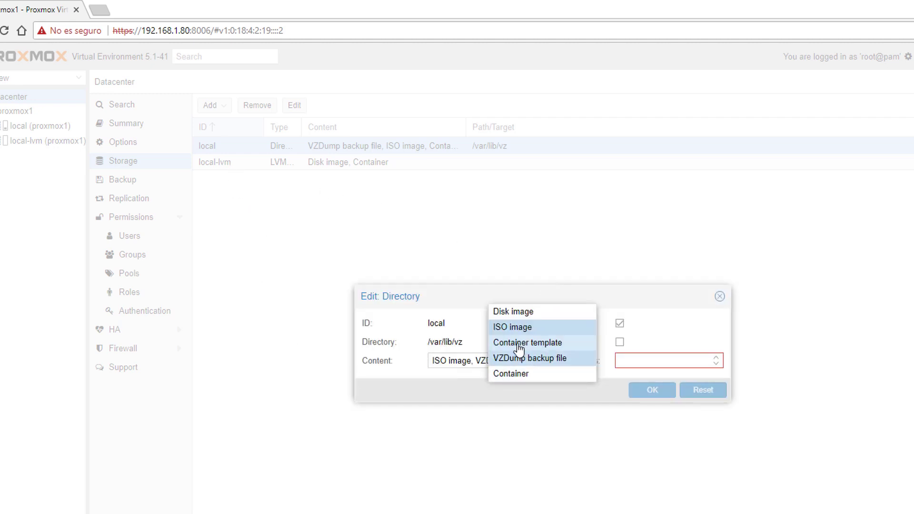
pyautogui.click(548, 340)
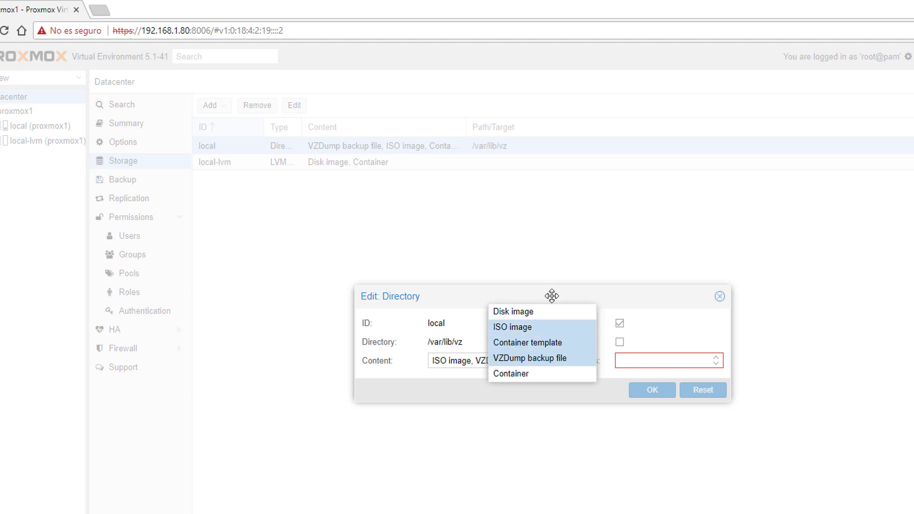
pyautogui.moveTo(683, 298); pyautogui.dragTo(638, 287)
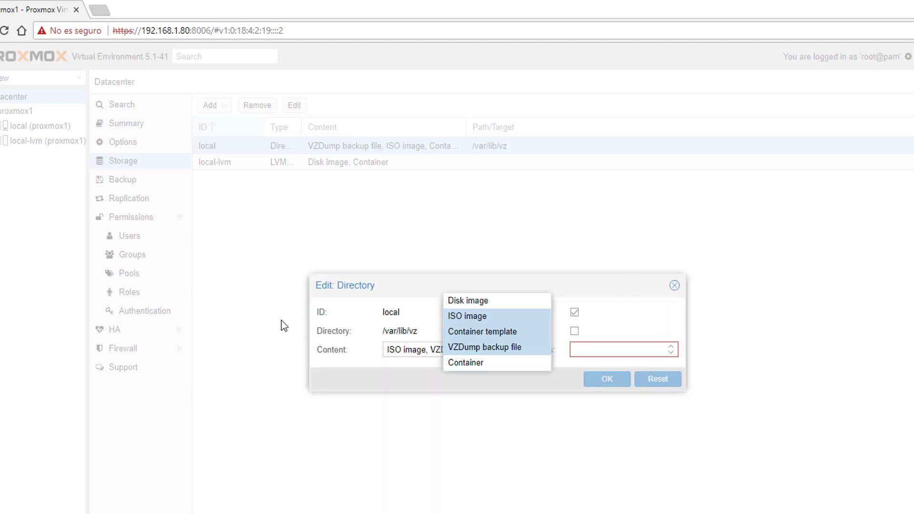
pyautogui.moveTo(402, 287); pyautogui.dragTo(422, 284)
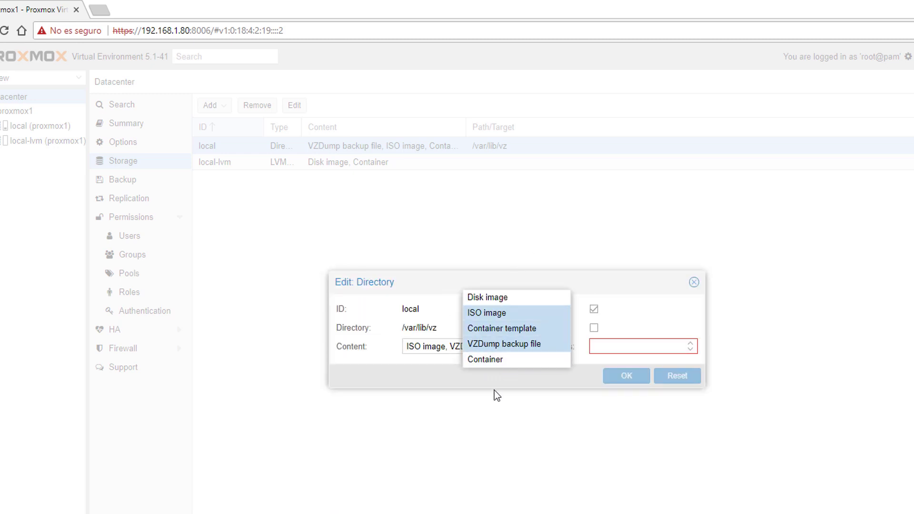
pyautogui.click(693, 281)
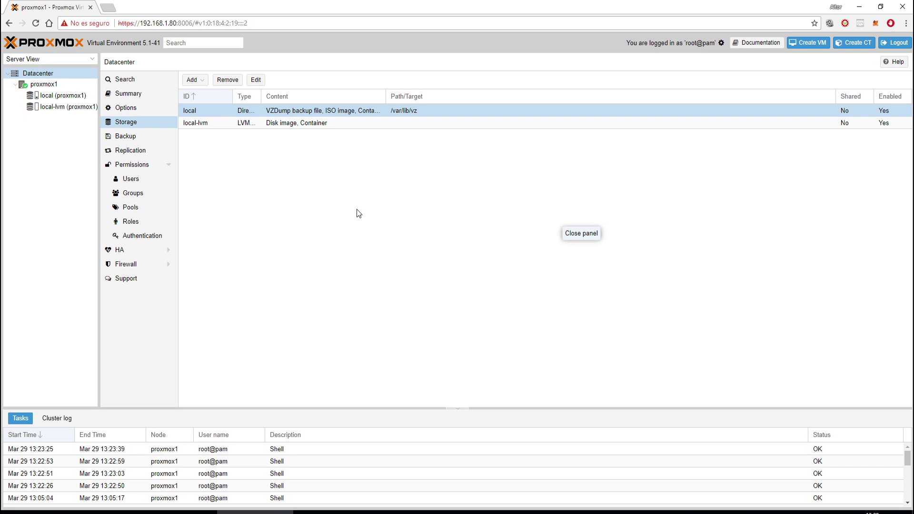
pyautogui.click(60, 95)
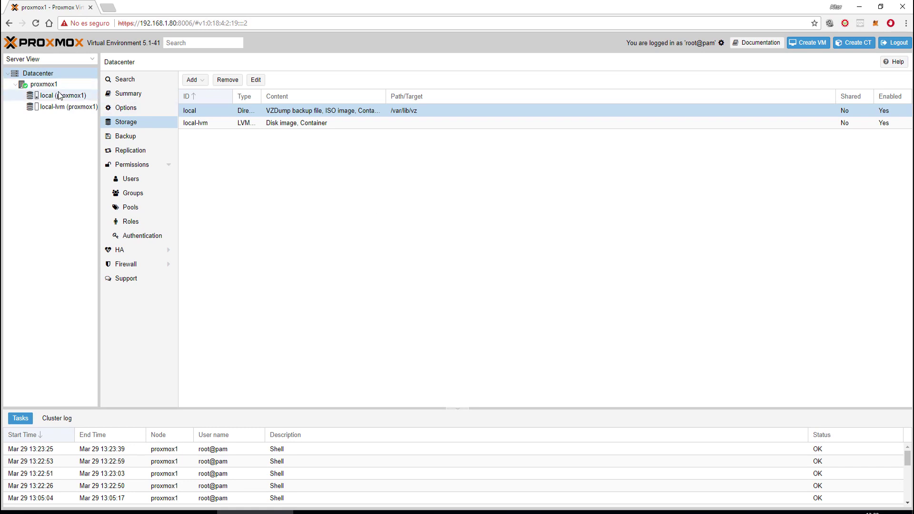
pyautogui.click(35, 61)
pyautogui.click(38, 170)
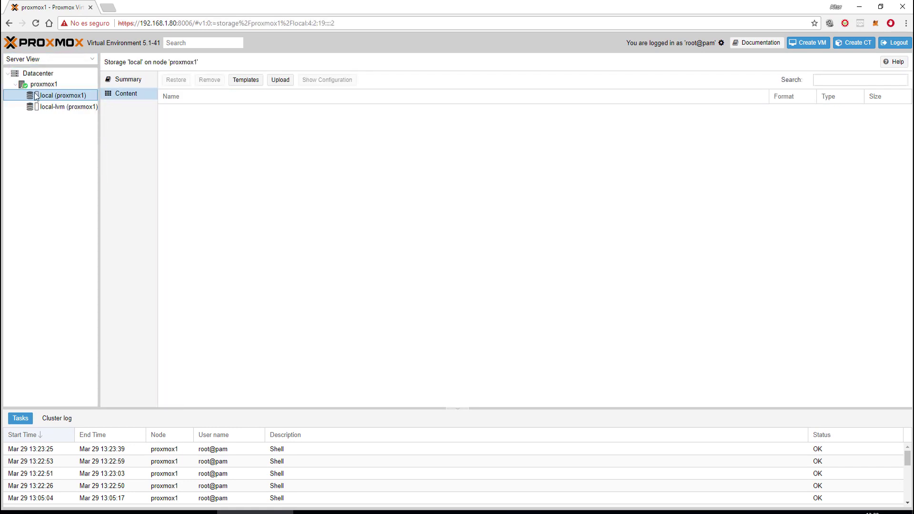
pyautogui.click(26, 61)
pyautogui.click(28, 83)
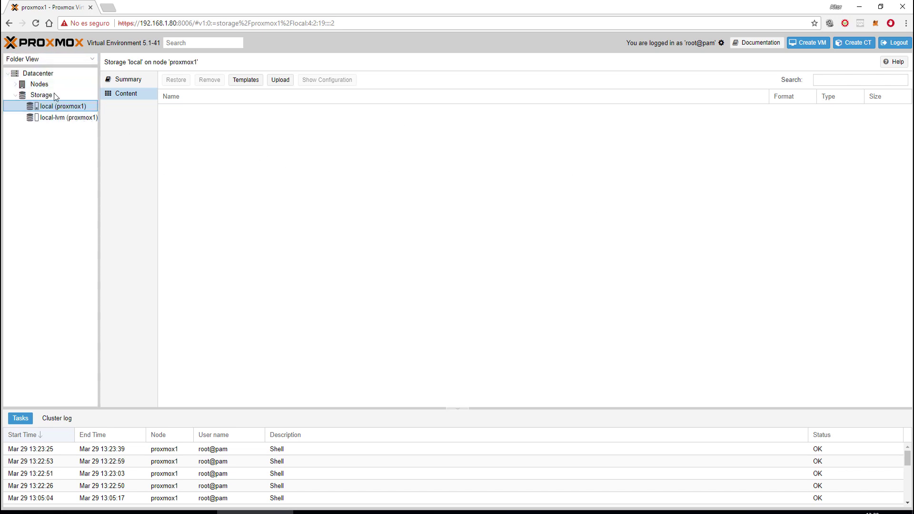
pyautogui.click(38, 73)
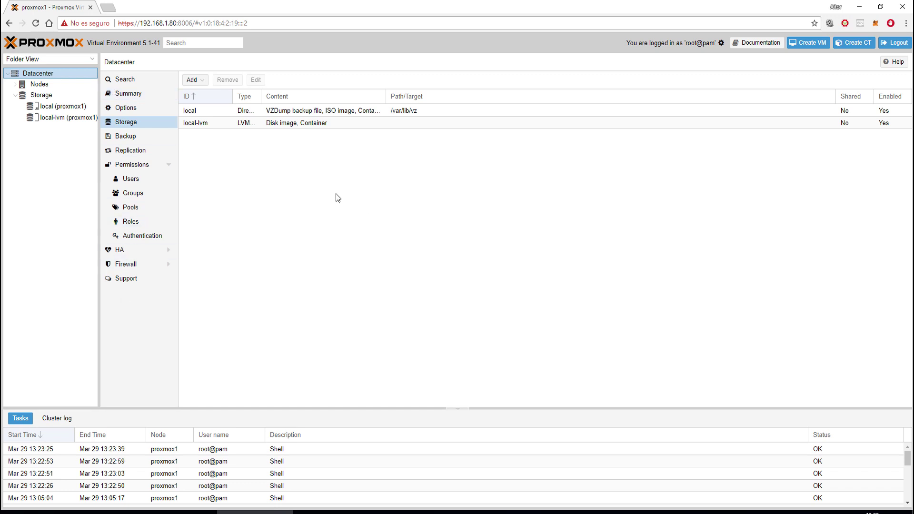
pyautogui.click(807, 48)
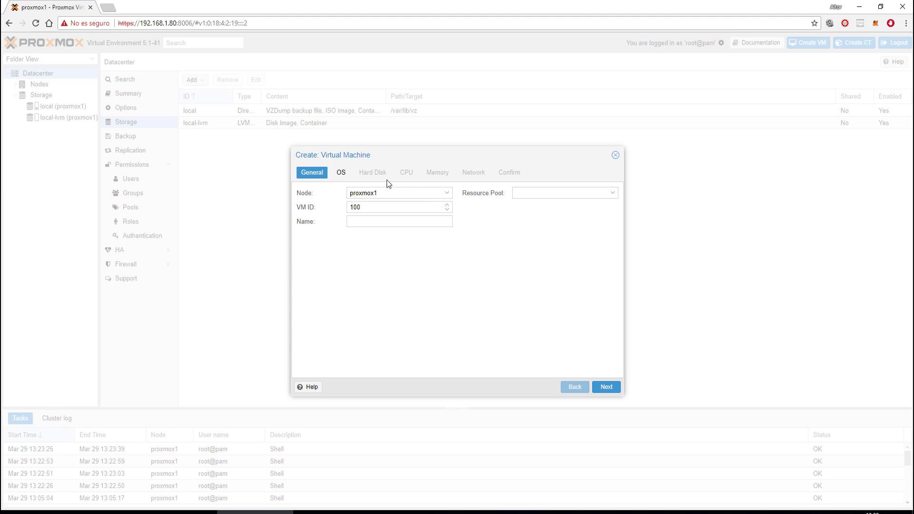
pyautogui.click(447, 194)
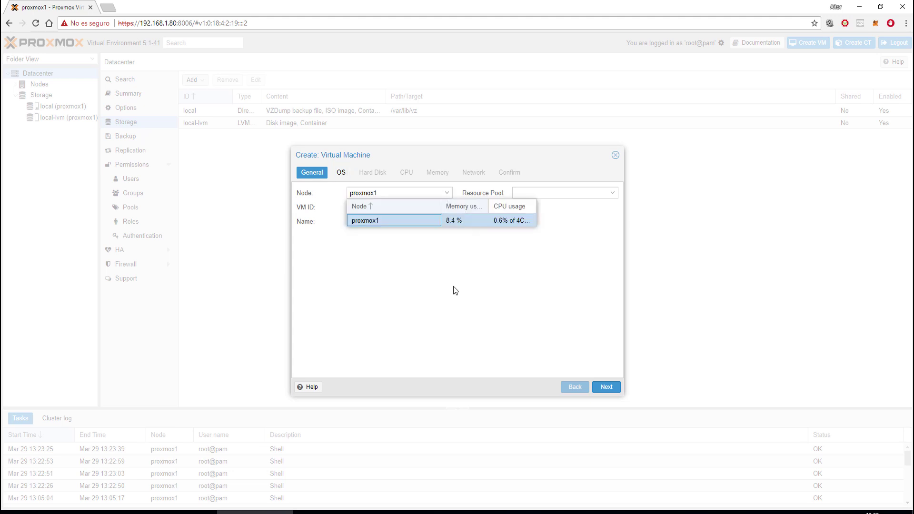
pyautogui.click(453, 287)
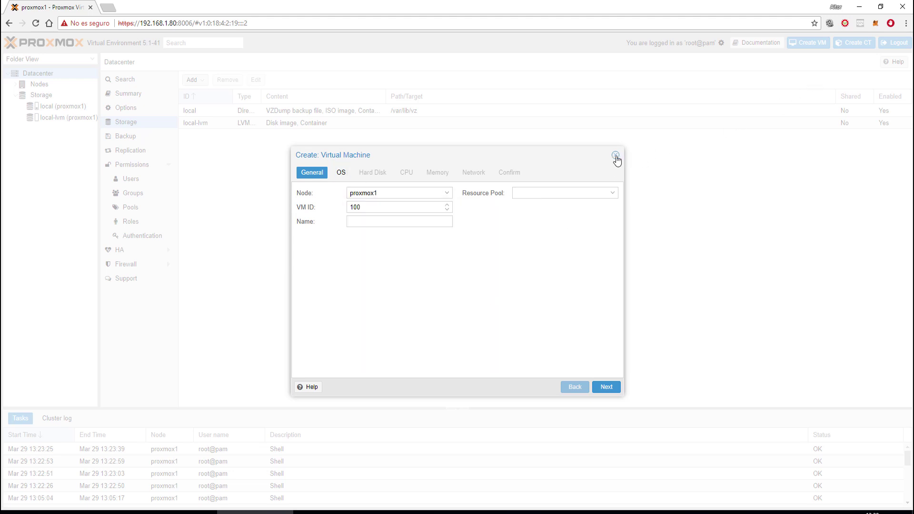
pyautogui.click(615, 156)
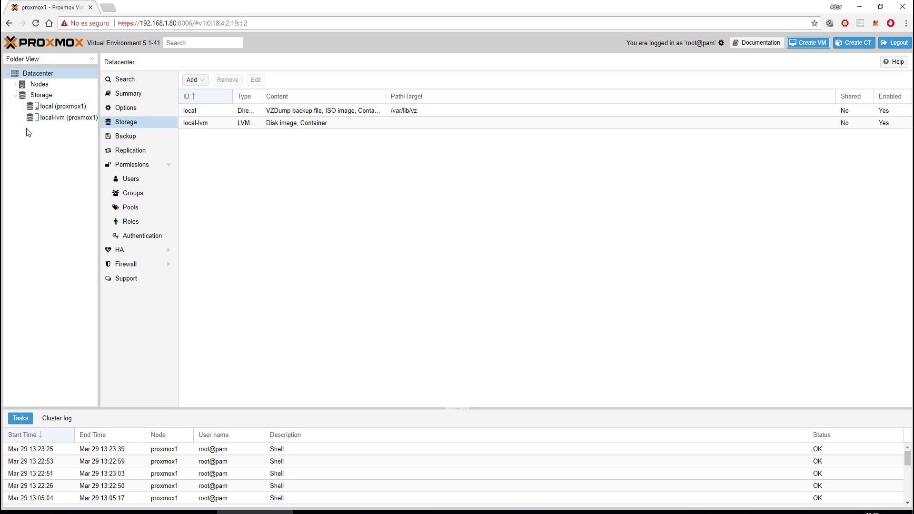
pyautogui.click(37, 61)
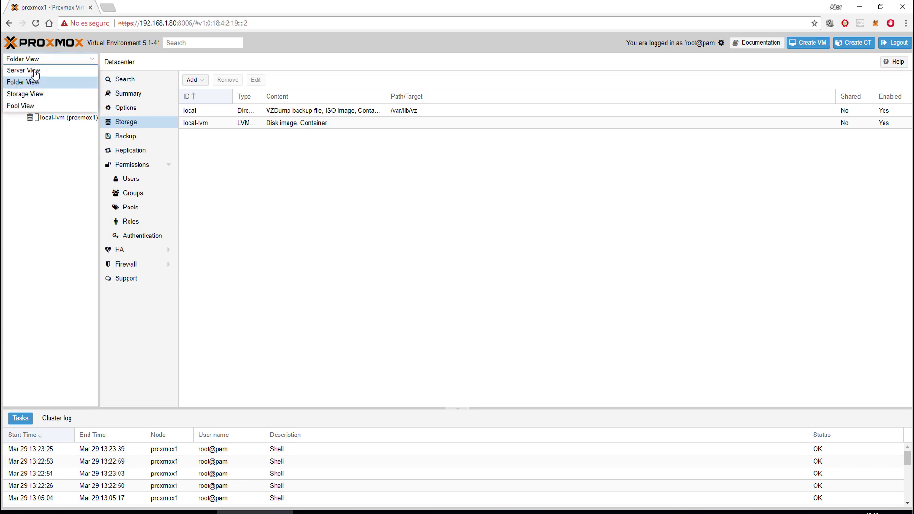
pyautogui.click(33, 70)
pyautogui.click(15, 84)
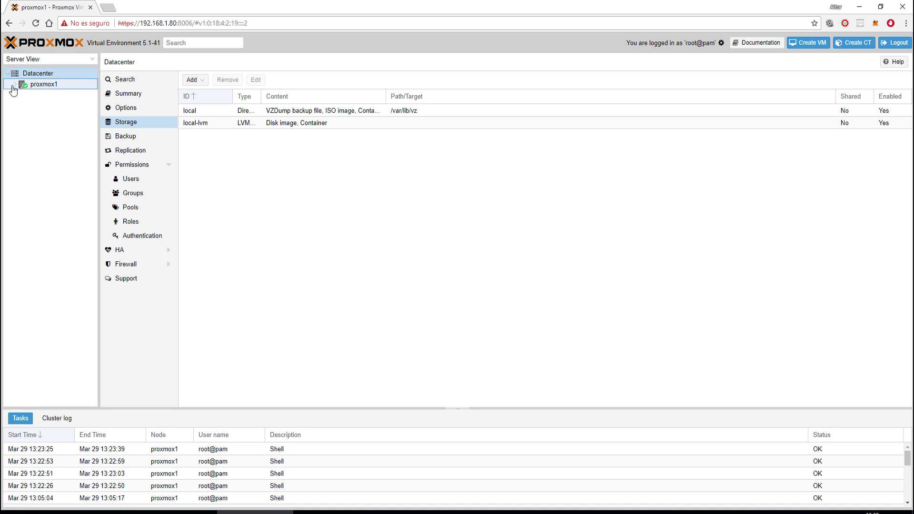